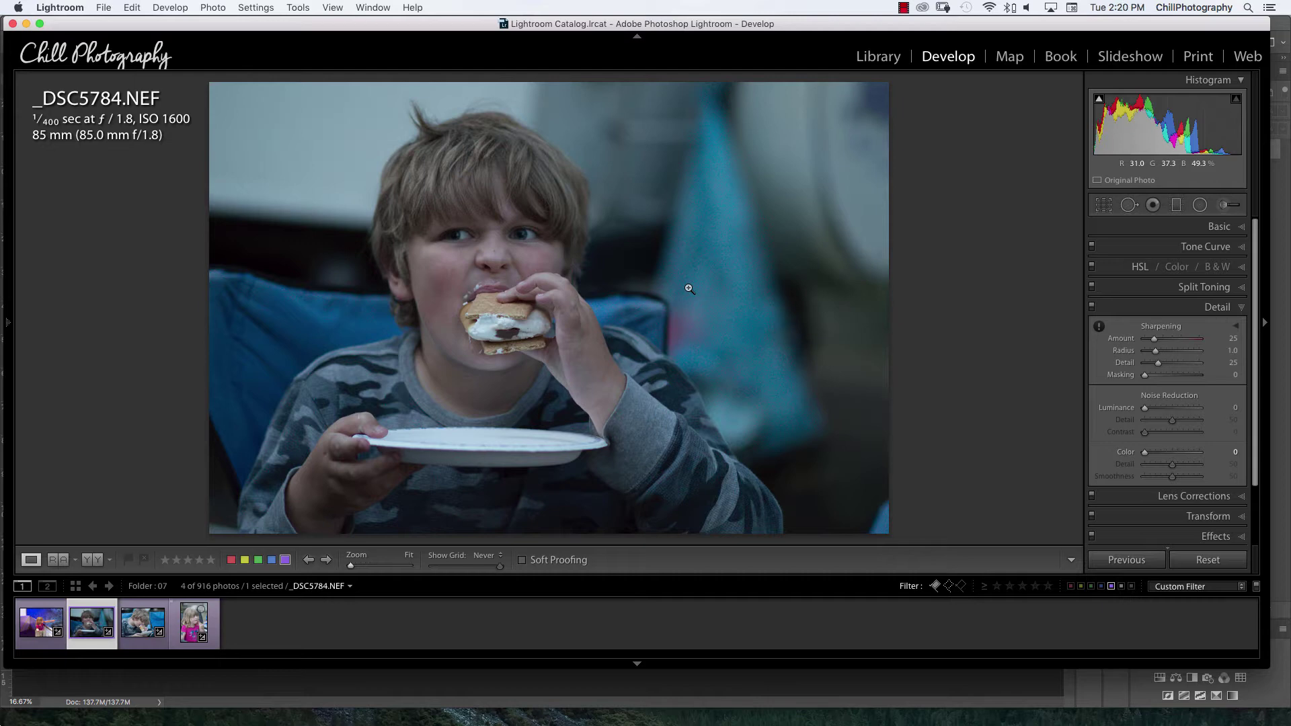
- Try colour noise reduction at 100 on the boy's cheek, and return it to 0
left_click(438, 259)
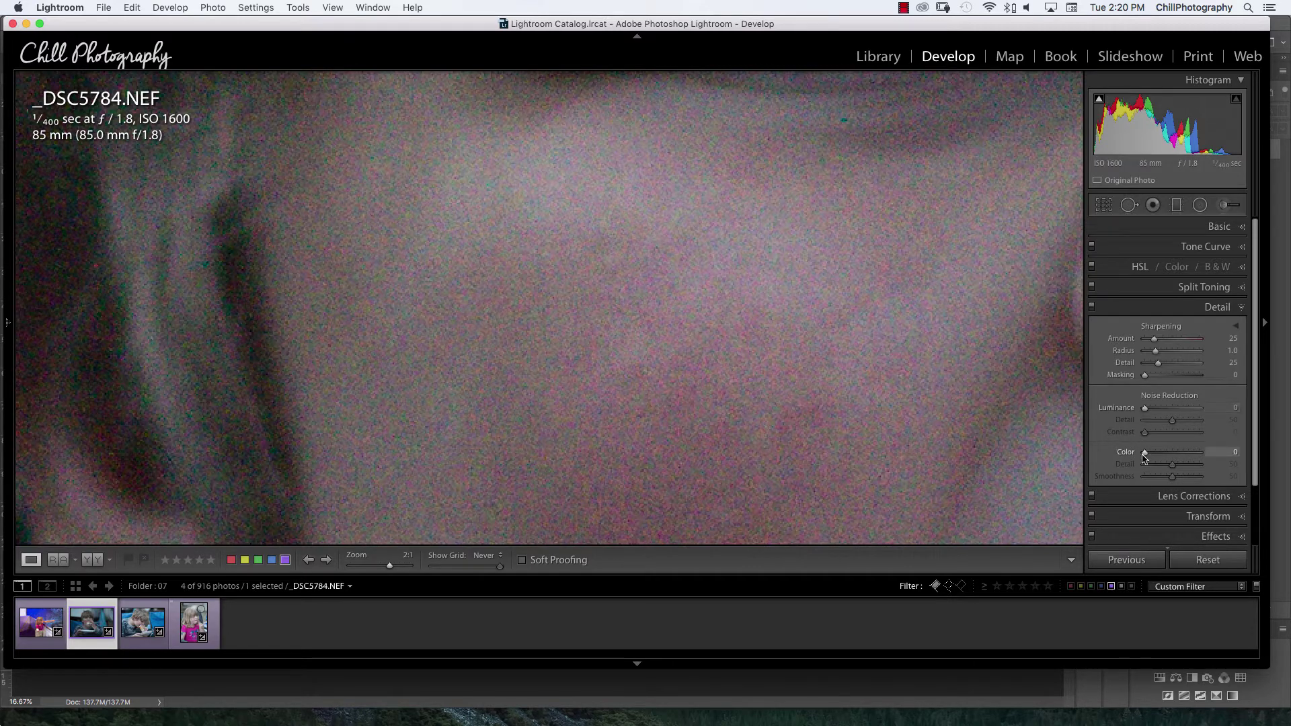
left_click_drag(1145, 453, 1207, 456)
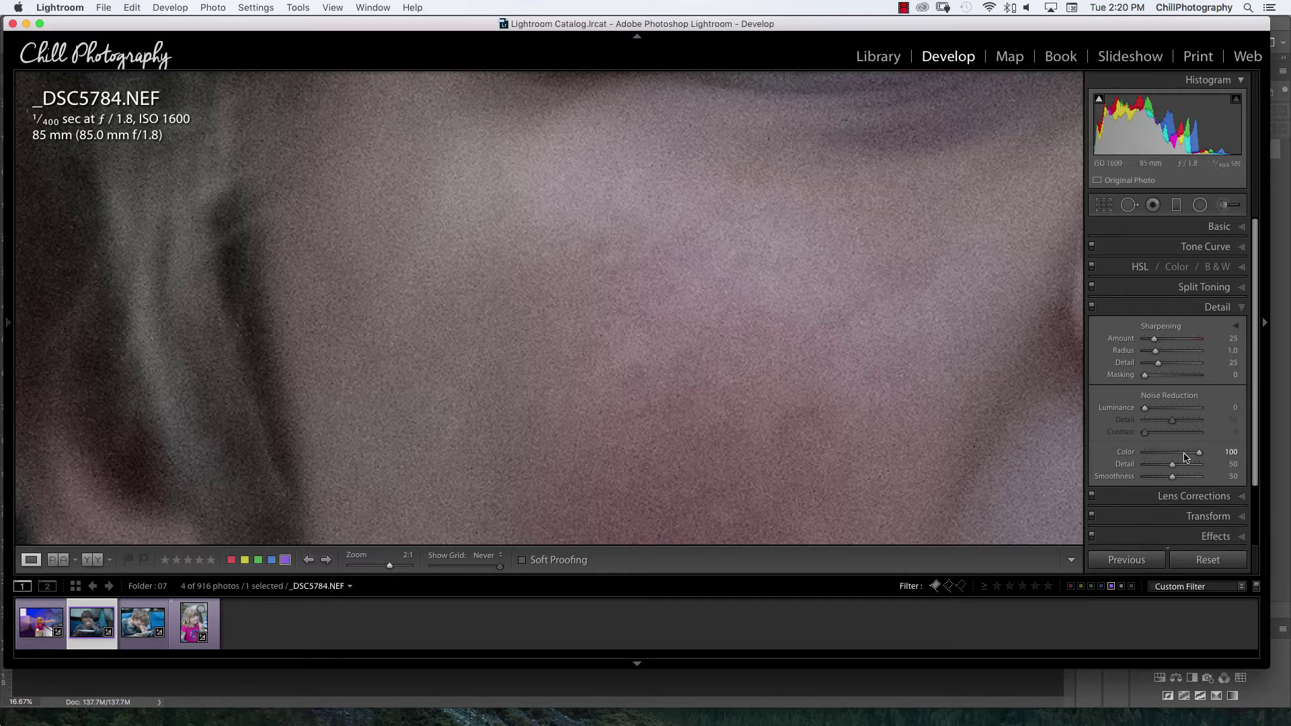
left_click_drag(1185, 457, 1146, 452)
- Set luminance noise reduction to 100 and inspect its effect on the boy's cheek and hair
left_click_drag(1144, 409, 1206, 412)
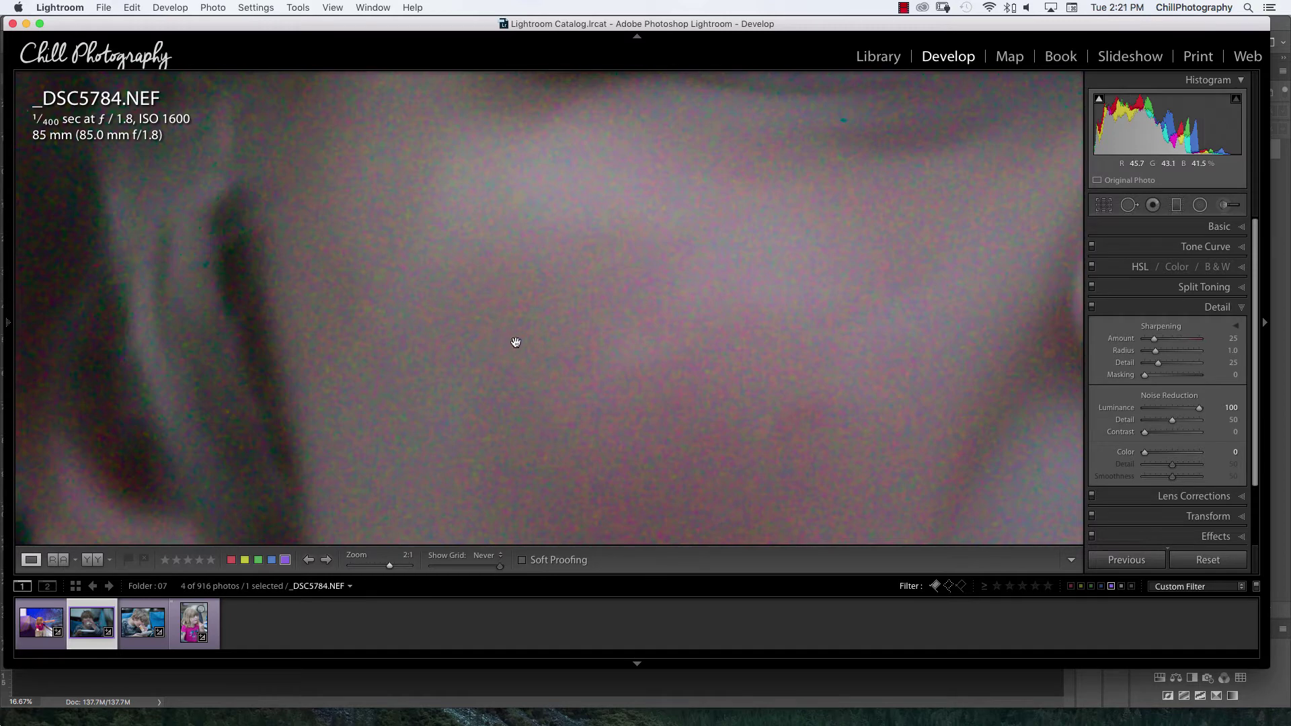
left_click_drag(356, 198, 749, 326)
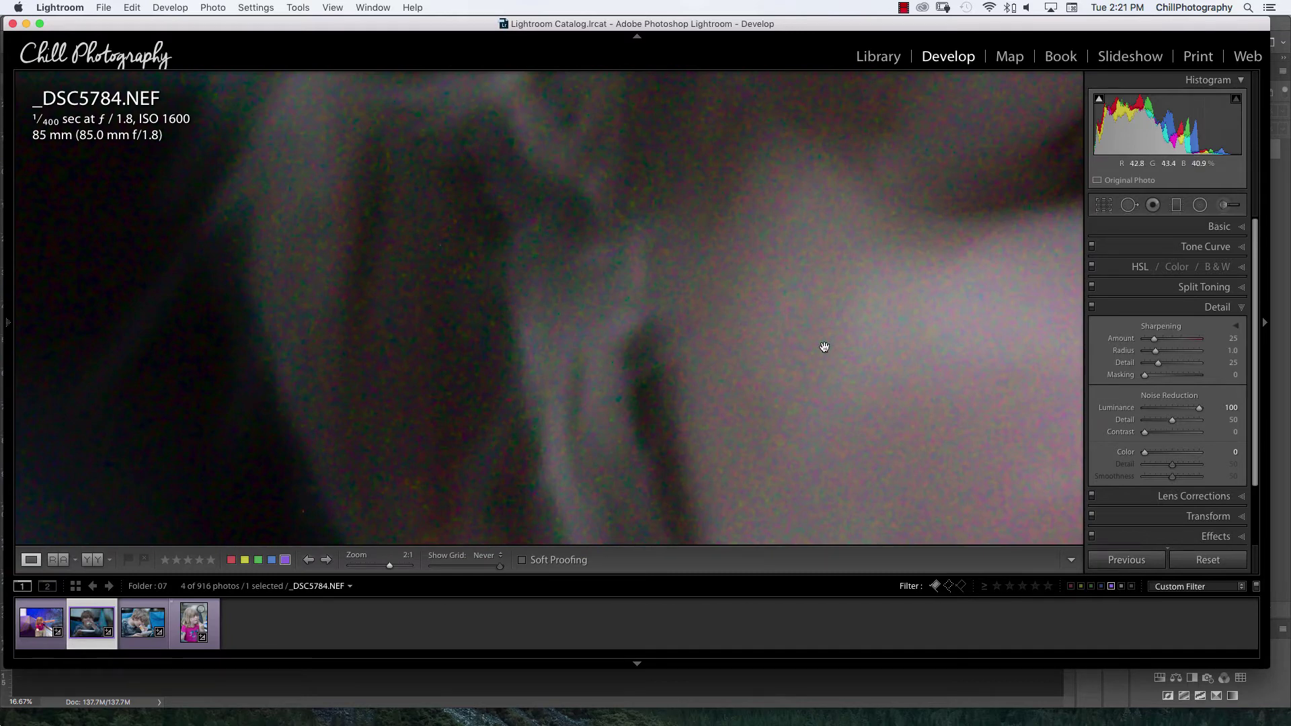
left_click_drag(851, 383, 366, 149)
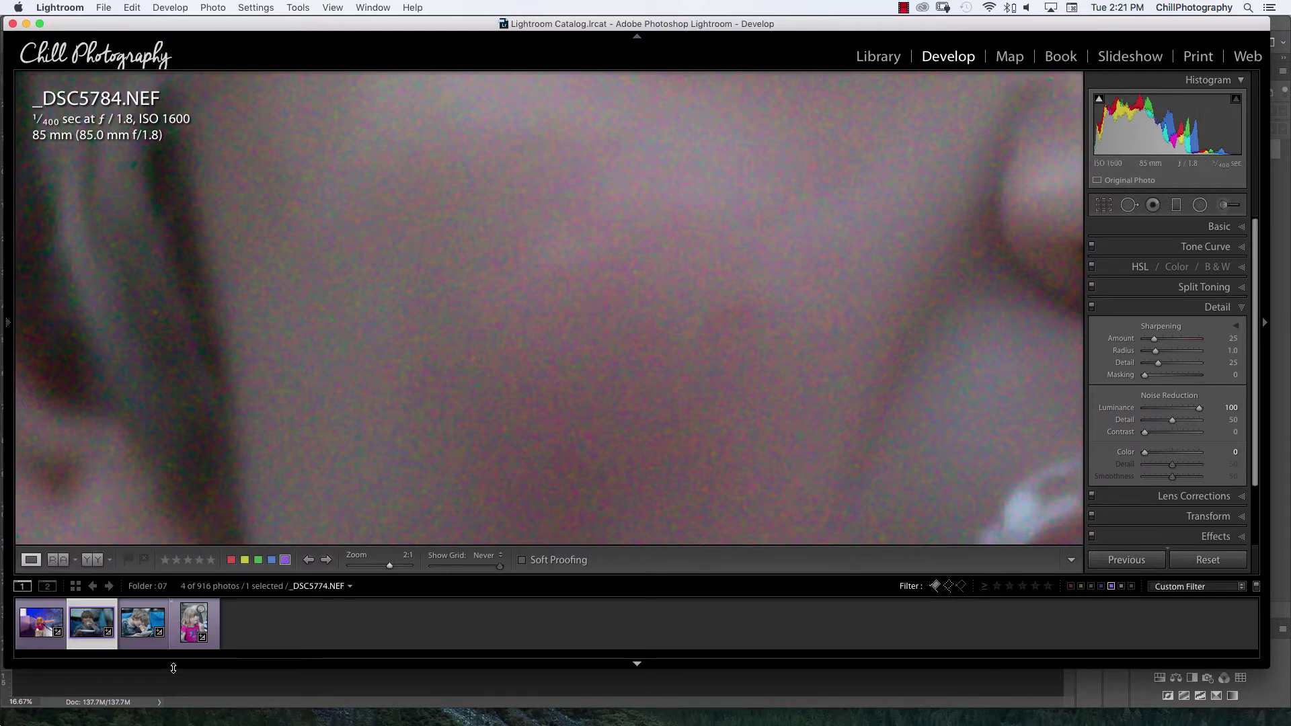
- Examine the noise on the skin in _DSC5781.NEF for comparison, and return to _DSC5784.NEF
left_click(158, 633)
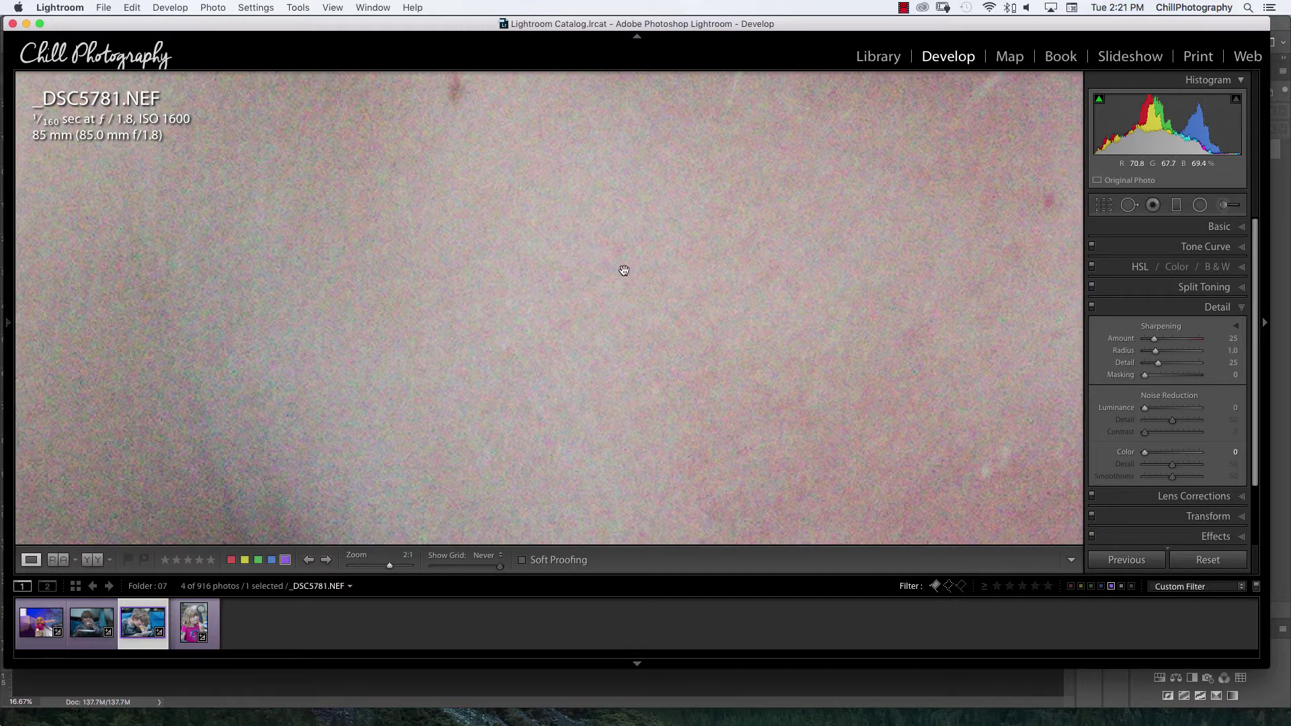
left_click_drag(623, 268, 925, 296)
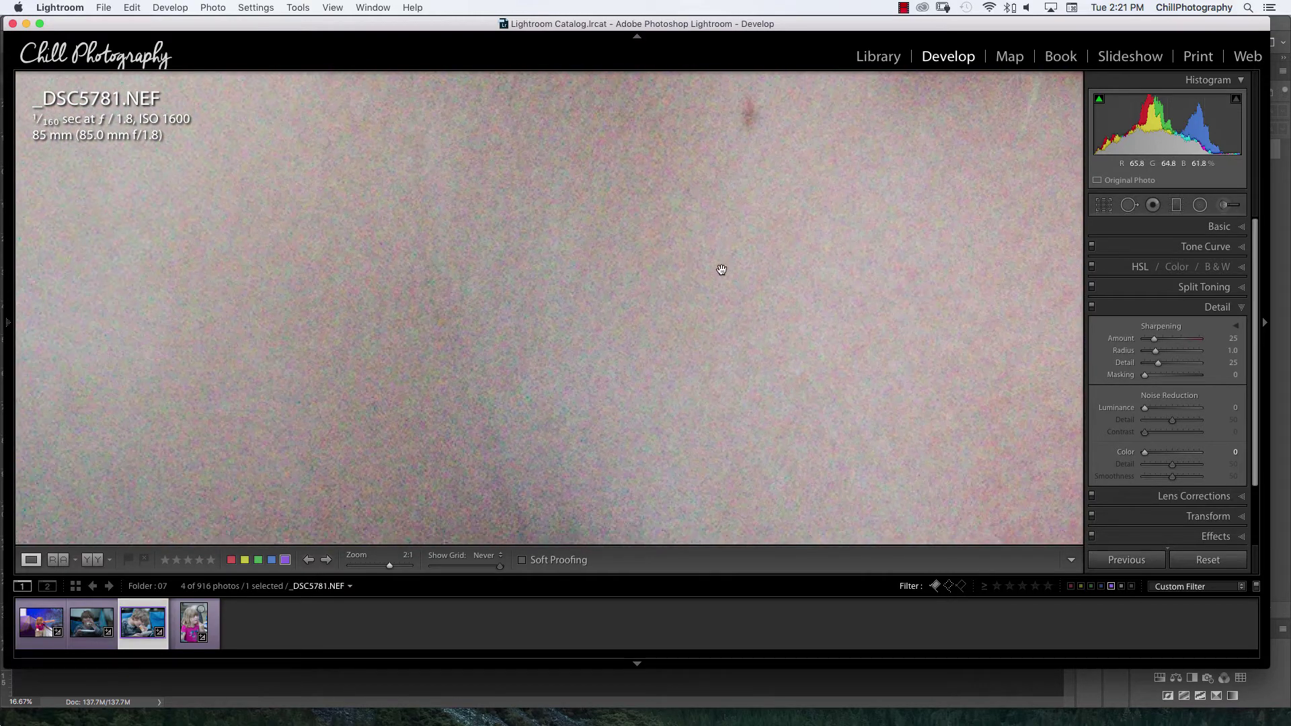
left_click_drag(720, 268, 486, 167)
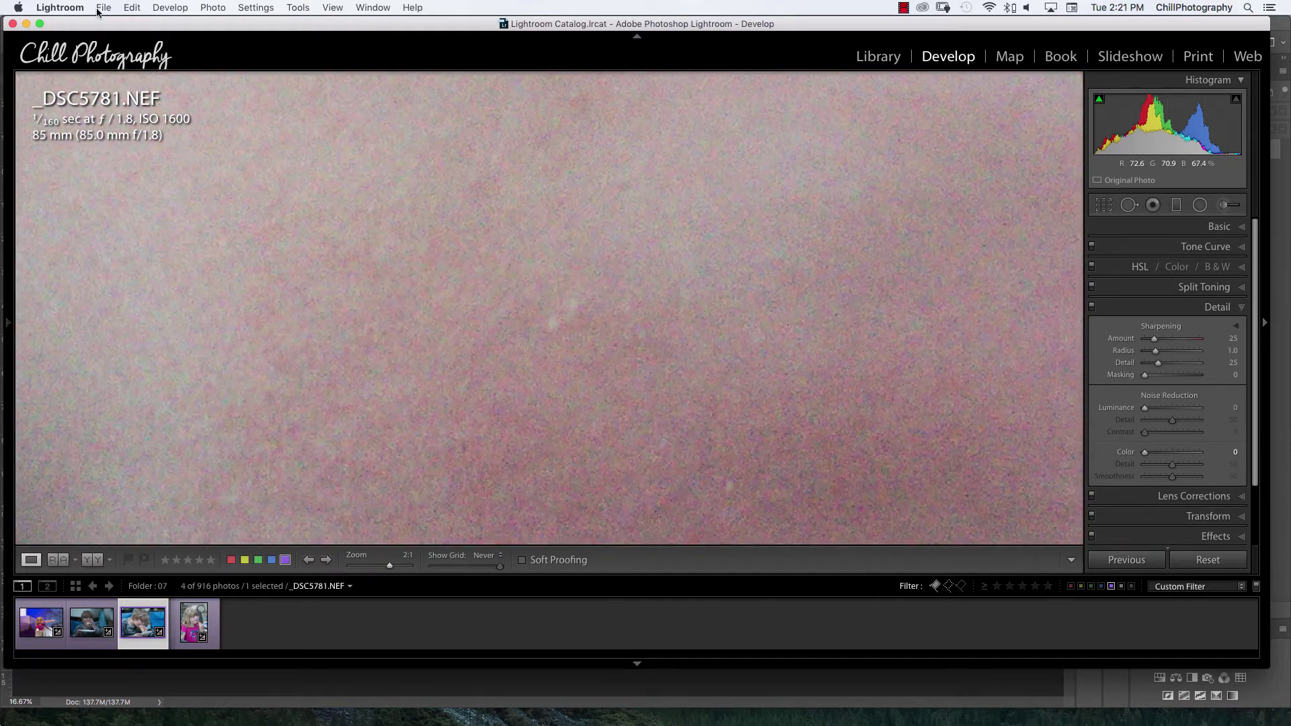
left_click_drag(675, 300, 406, 360)
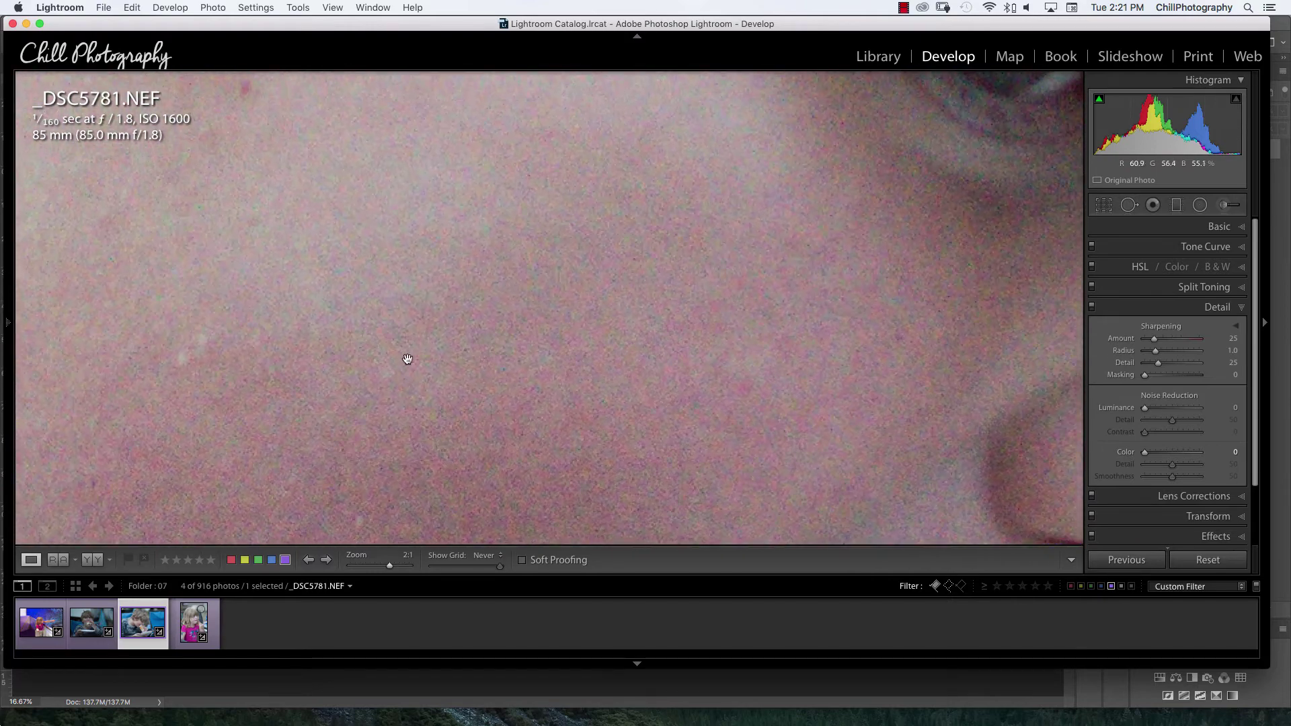
left_click_drag(505, 309, 587, 277)
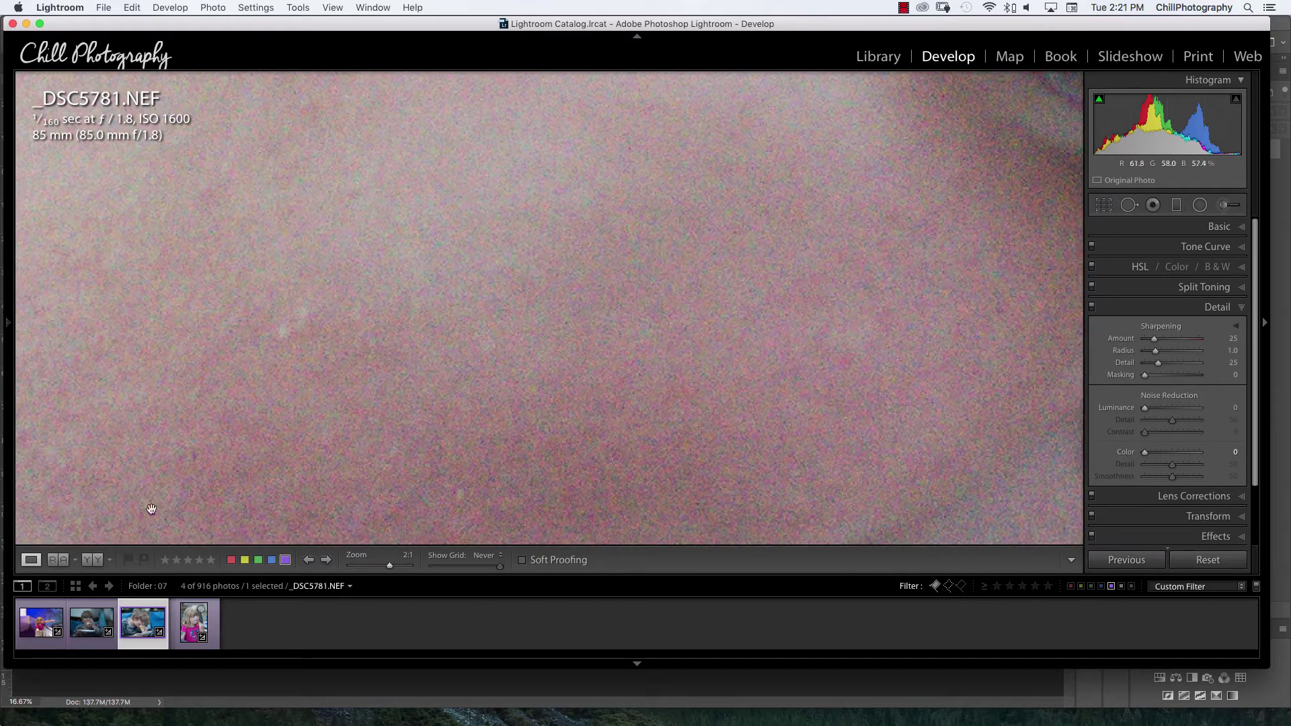
left_click(104, 624)
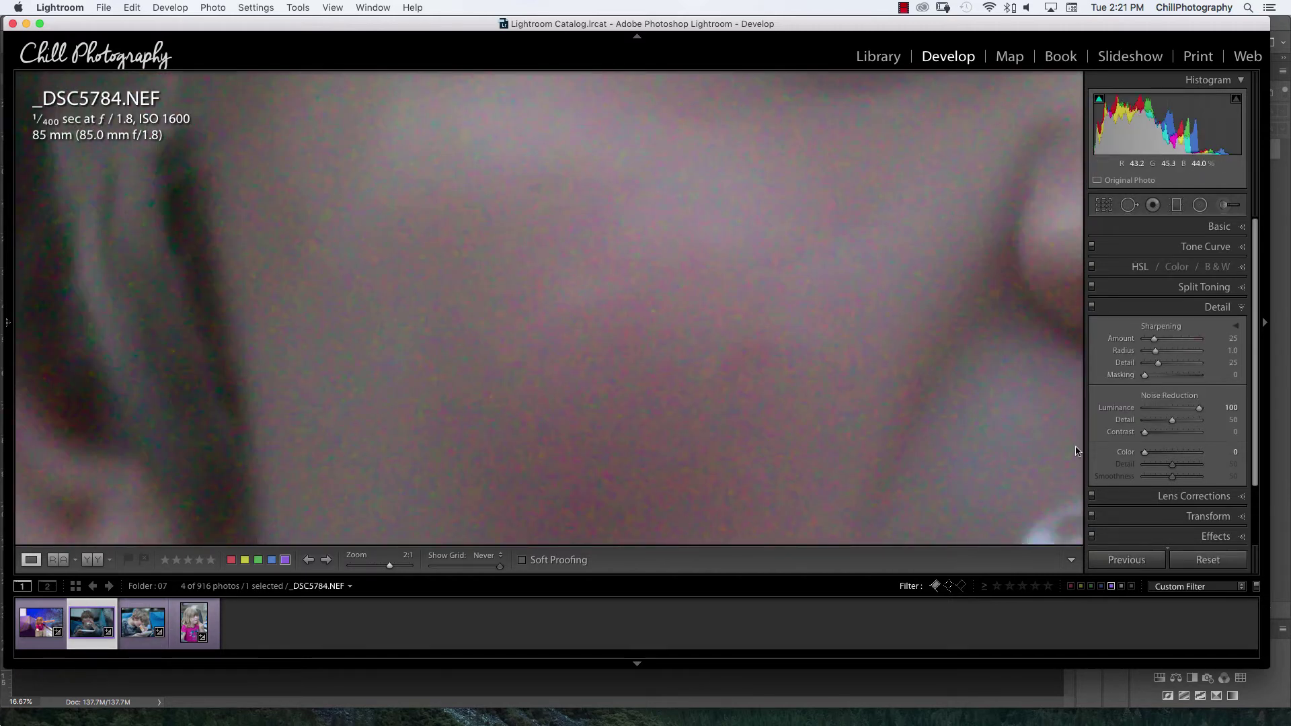
- Reset luminance noise reduction to 0, set it back to 100, and check the result in the full photo and on the cheek
left_click_drag(1199, 408, 1120, 413)
left_click_drag(785, 353, 683, 311)
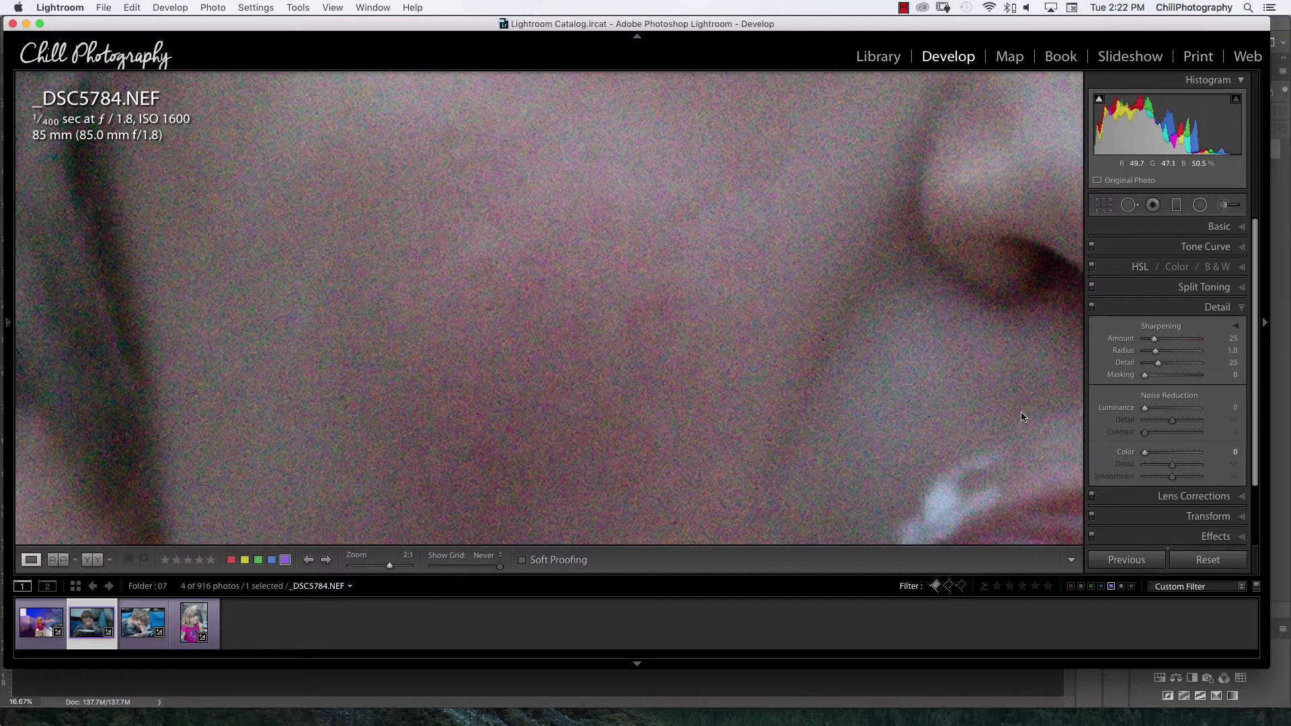
left_click_drag(1146, 409, 1236, 434)
mouse_move(657, 239)
left_mouse_down()
mouse_move(718, 452)
mouse_move(727, 239)
mouse_move(657, 263)
left_mouse_up()
left_click(588, 301)
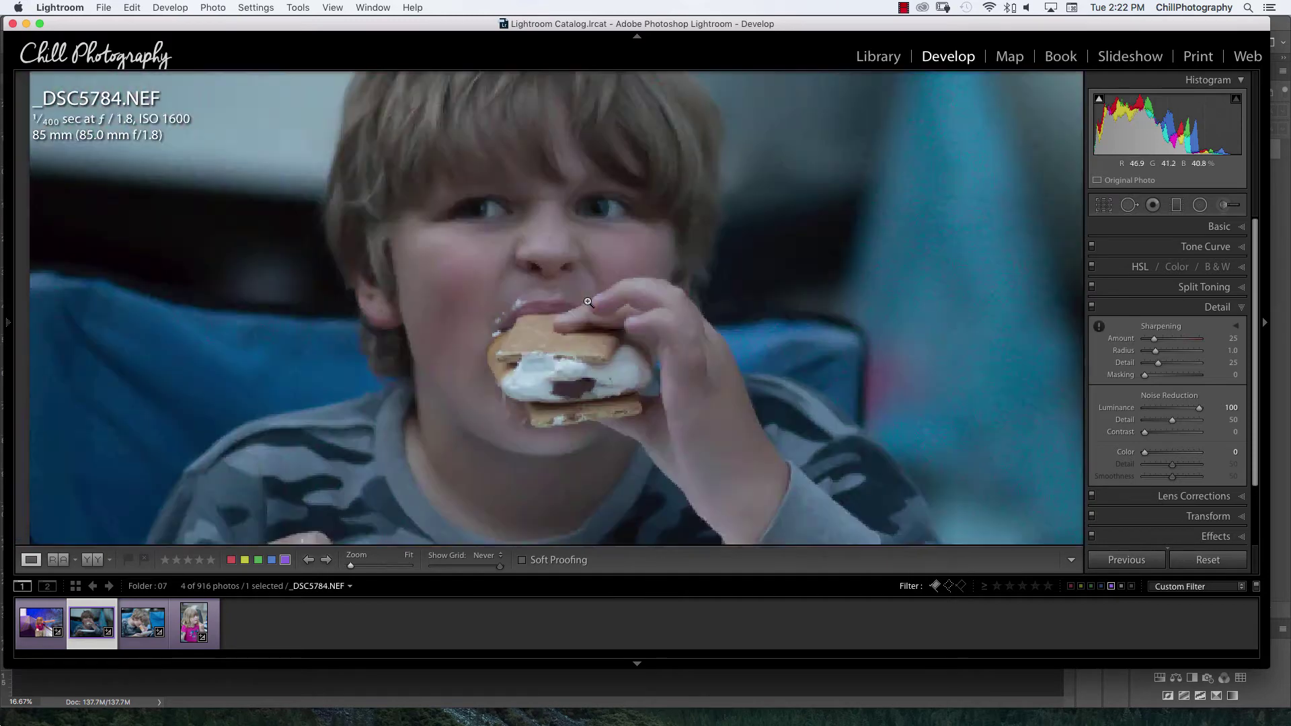
left_click(445, 259)
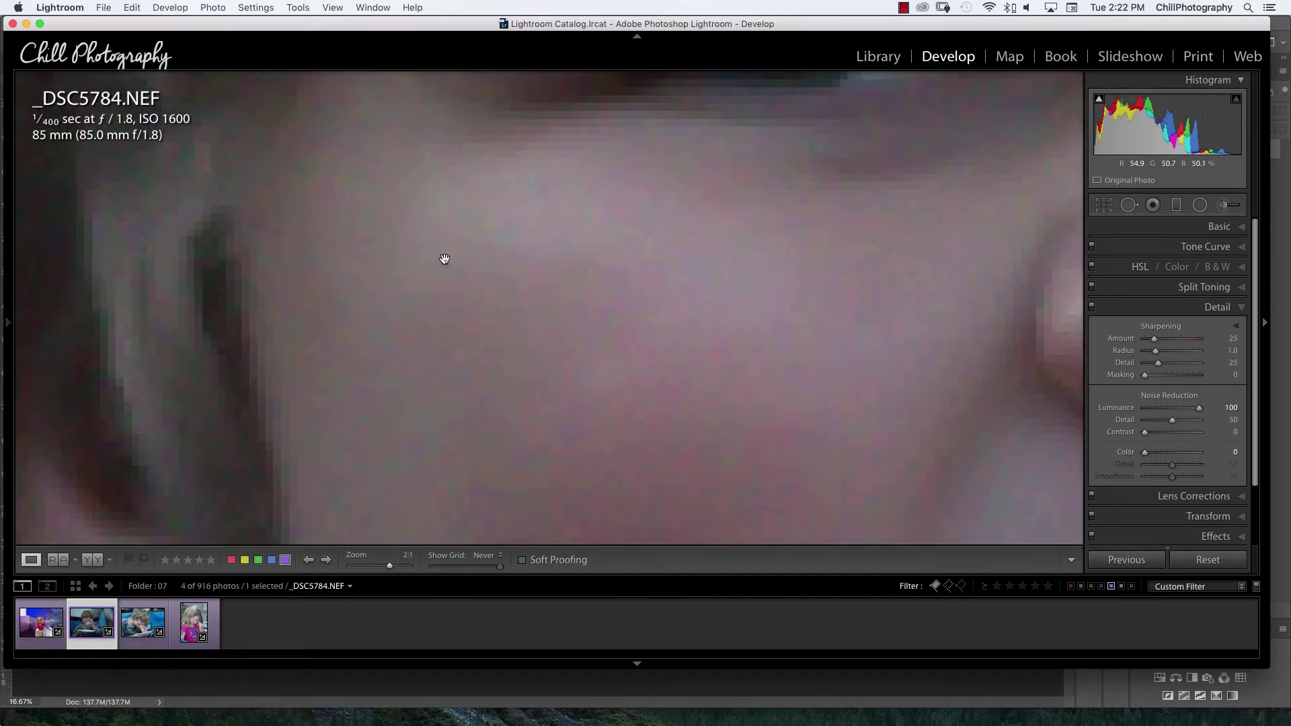
left_click_drag(723, 406, 758, 320)
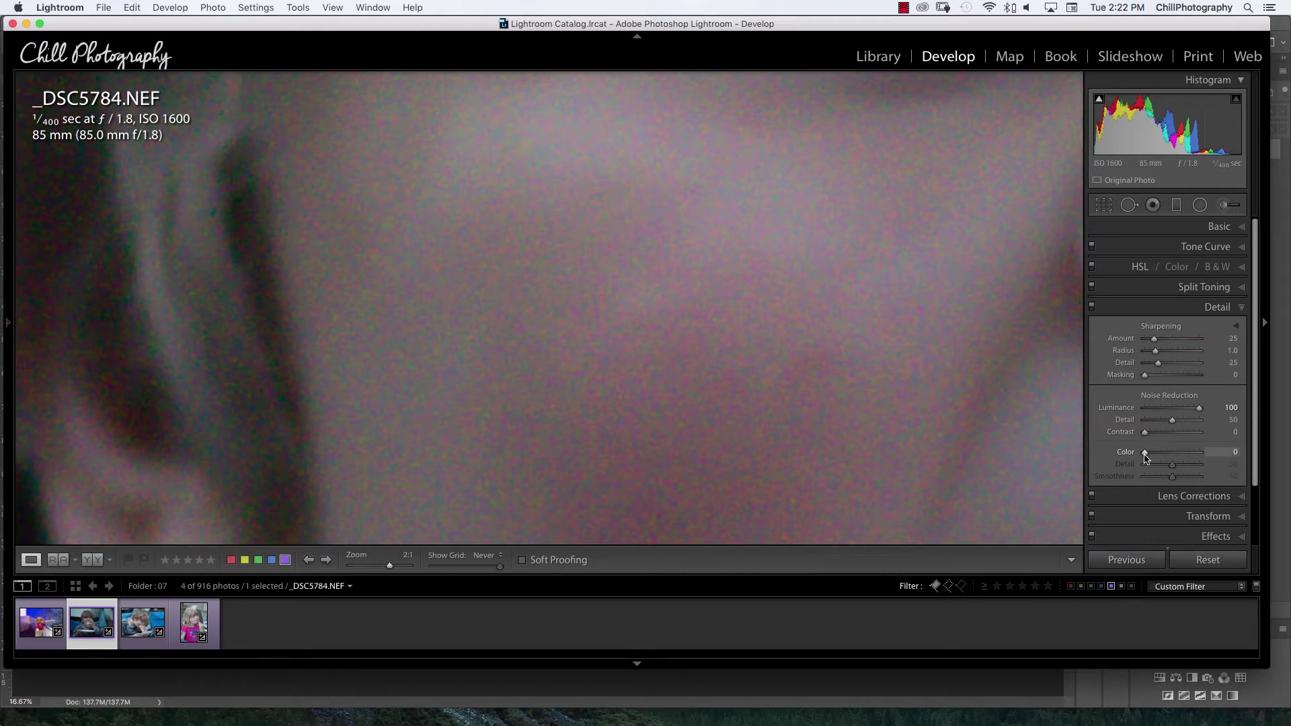
- Set colour noise reduction to 21 and check the boy's hair, cheek and nose
mouse_move(1145, 458)
left_mouse_down()
mouse_move(1178, 456)
mouse_move(1143, 459)
mouse_move(1158, 467)
left_mouse_up()
left_click_drag(449, 261, 822, 323)
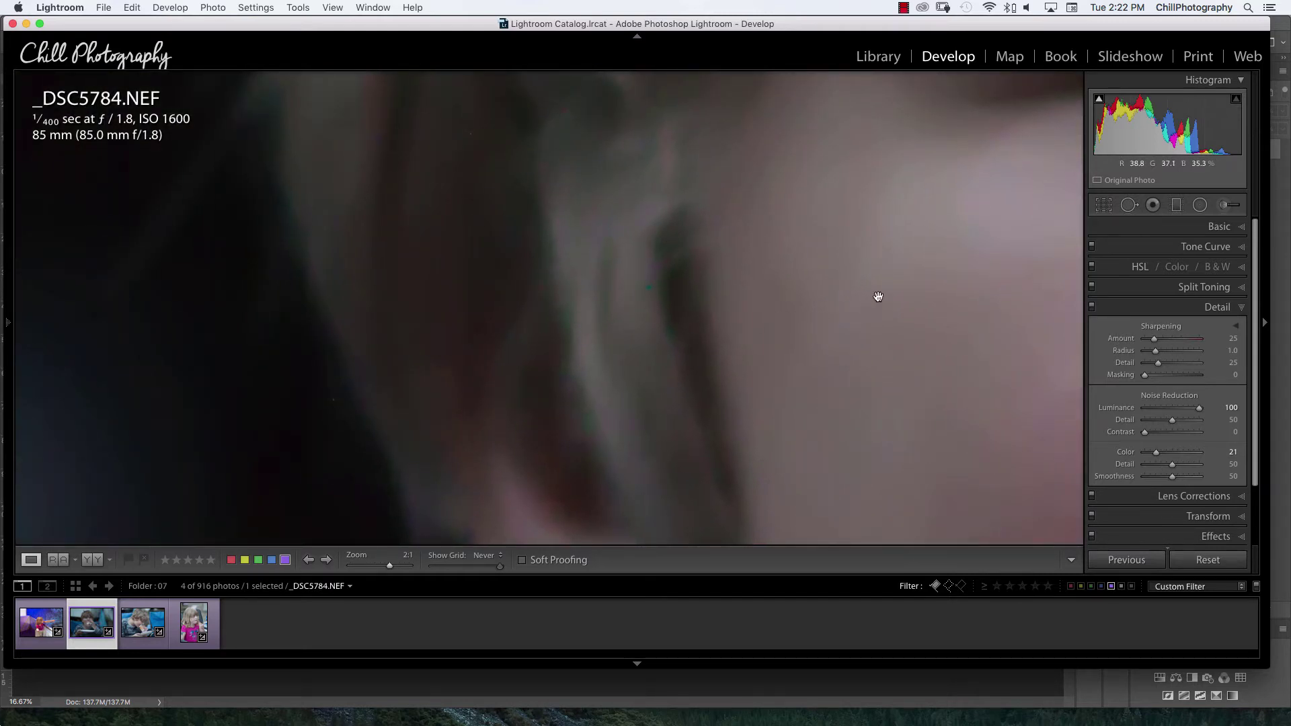
left_click_drag(855, 287, 175, 234)
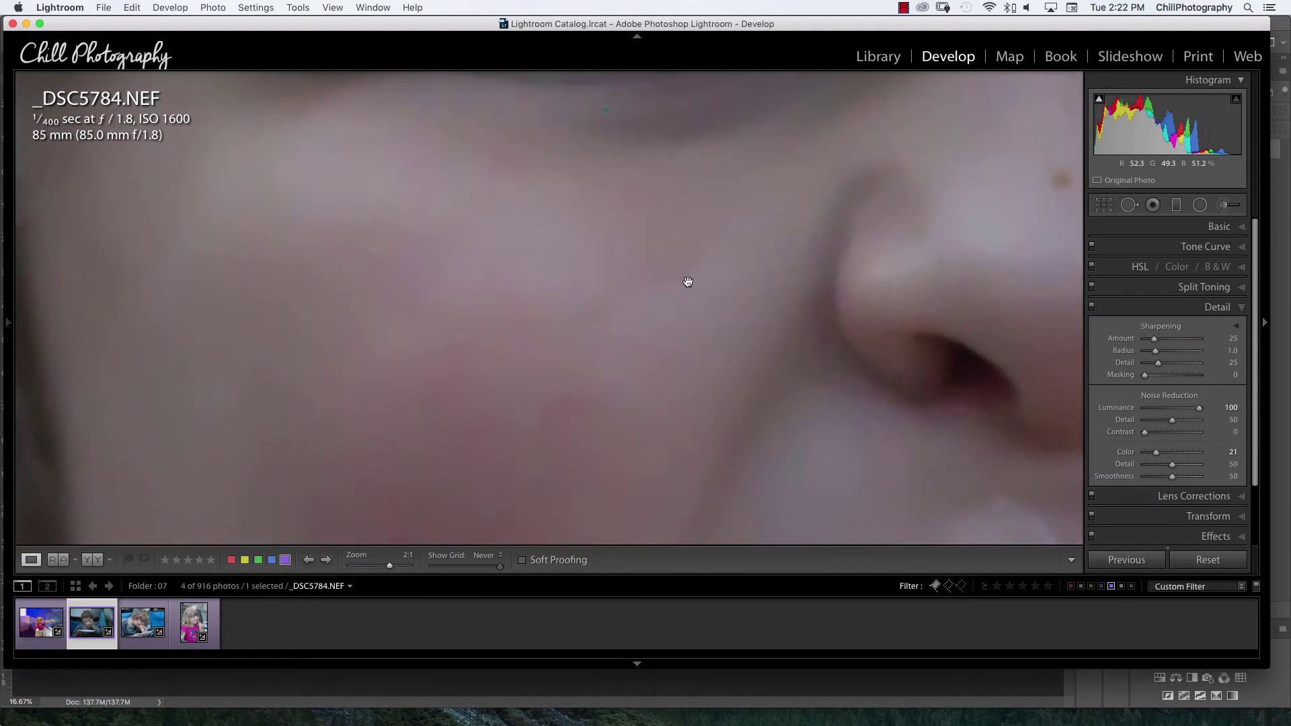
left_click_drag(686, 280, 772, 148)
left_click_drag(636, 290, 749, 222)
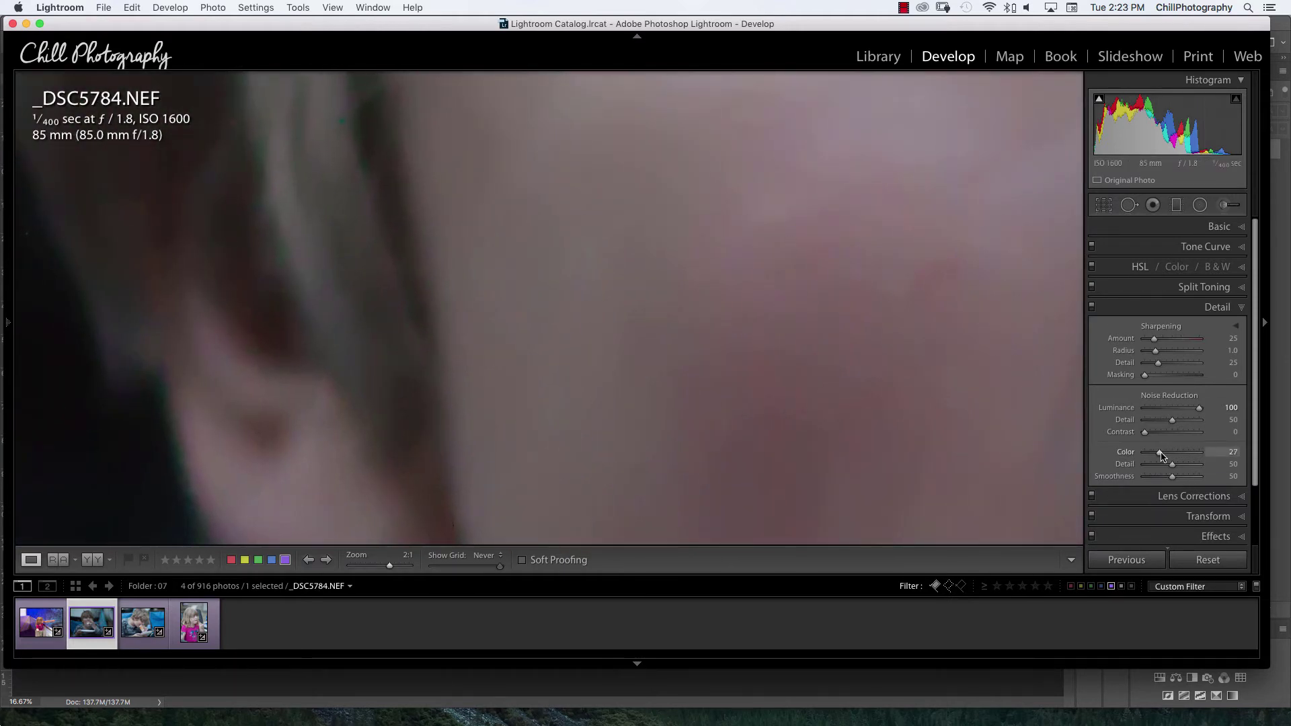
- Raise colour noise reduction to 45 and compare the cheek close up with the full photo
left_click_drag(1163, 456, 1168, 453)
left_click_drag(754, 315, 686, 259)
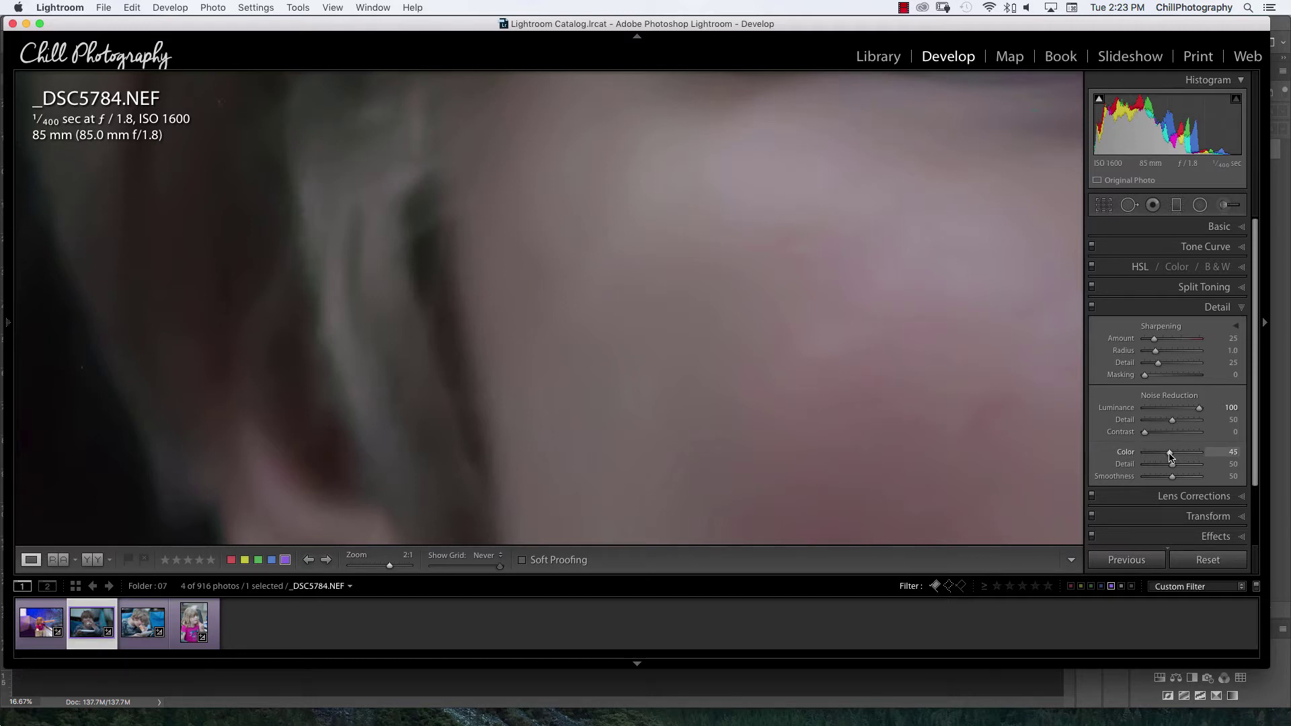
double_click(471, 406)
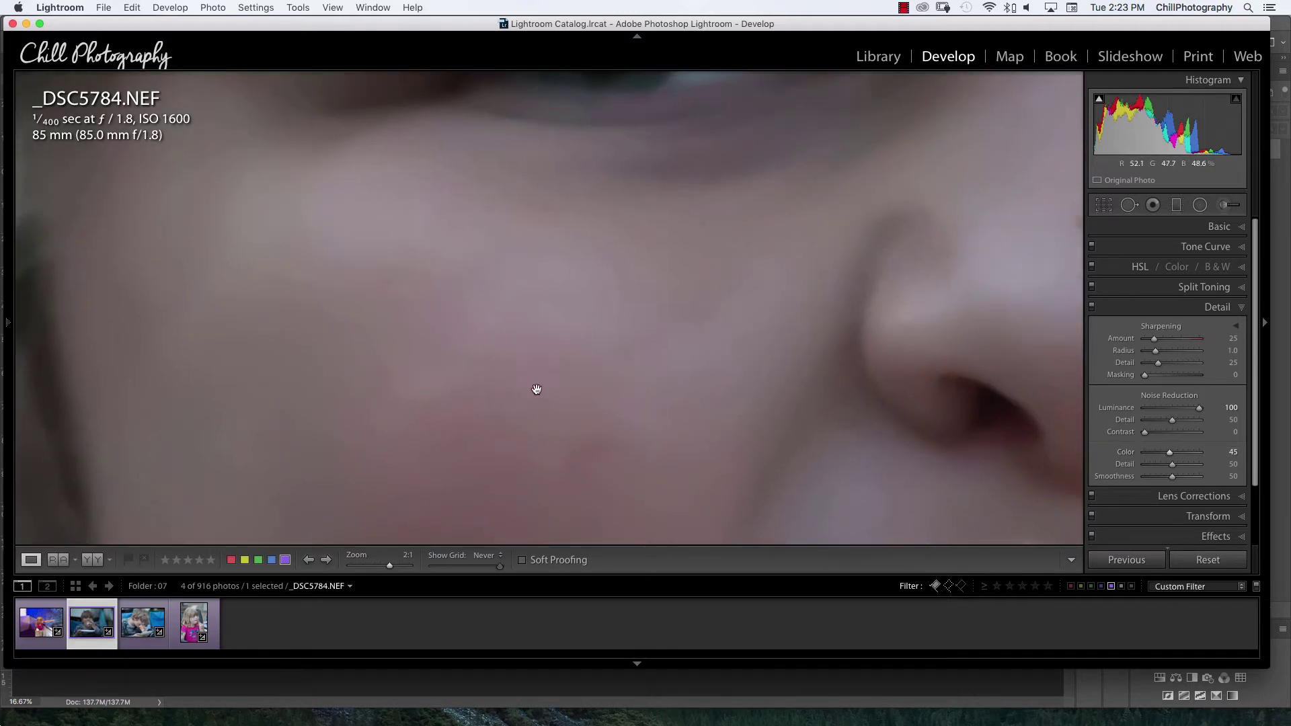
left_click_drag(536, 389, 542, 150)
left_click(414, 275)
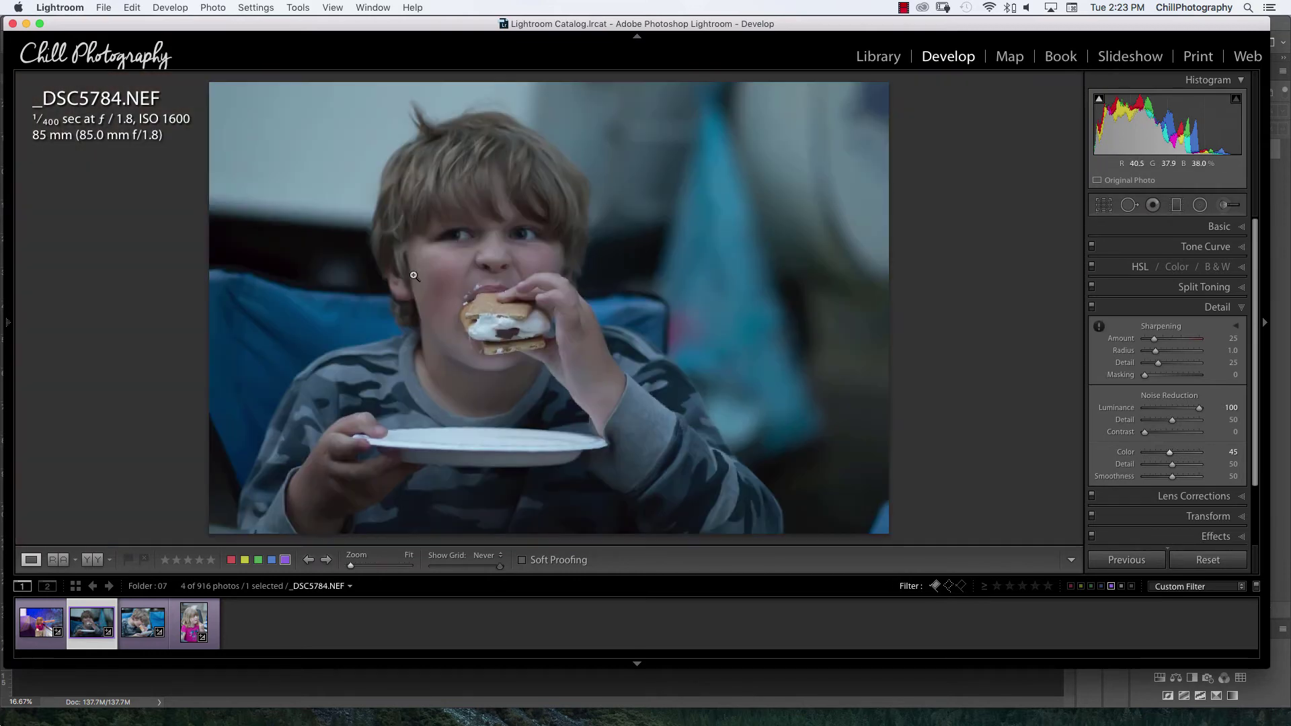
left_click(423, 285)
left_click(733, 288)
left_click(425, 279)
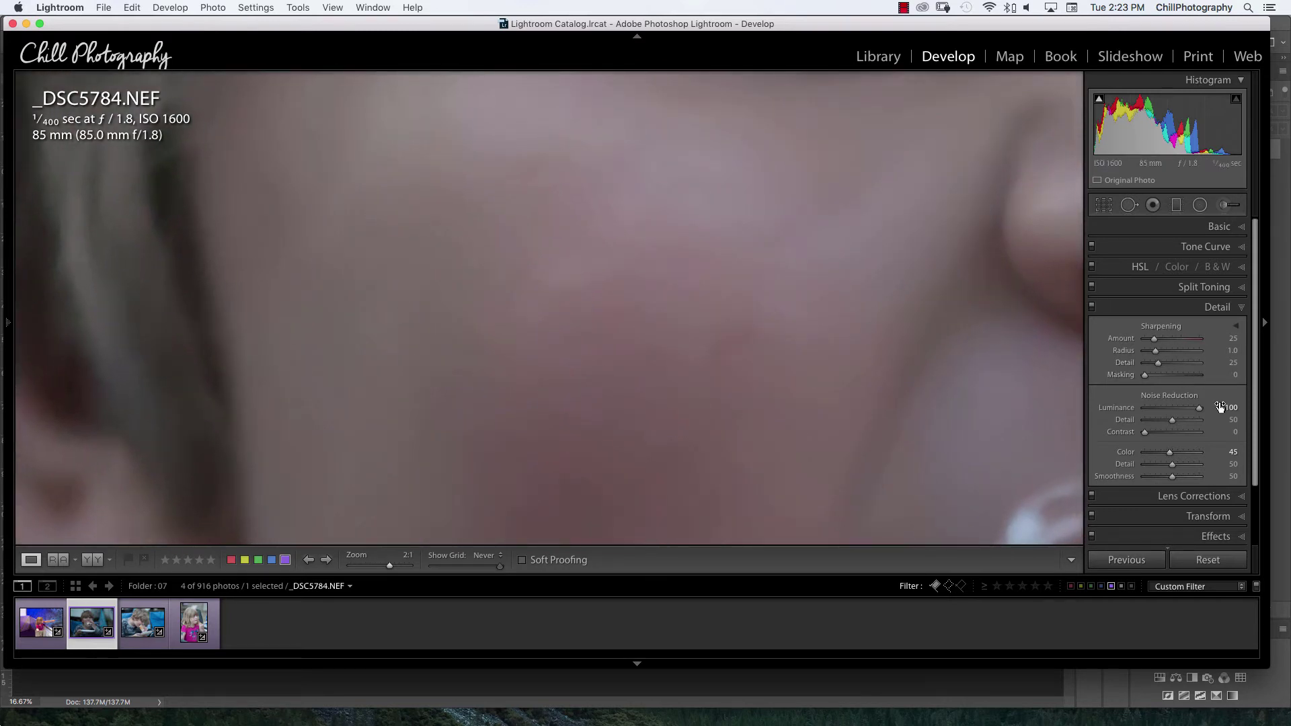
- Reduce luminance noise reduction to 48 and check the boy's face at 1:1 zoom
left_click_drag(1201, 408, 1178, 413)
left_click(713, 267)
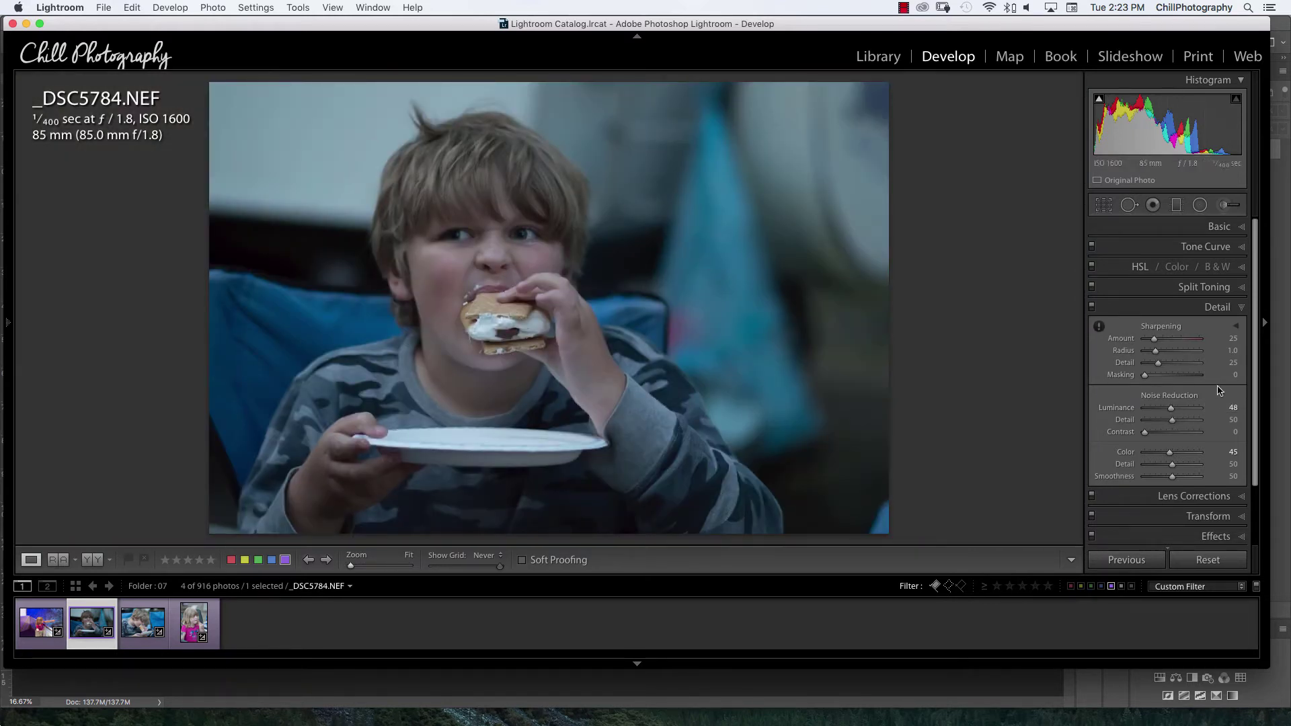
left_click(447, 283)
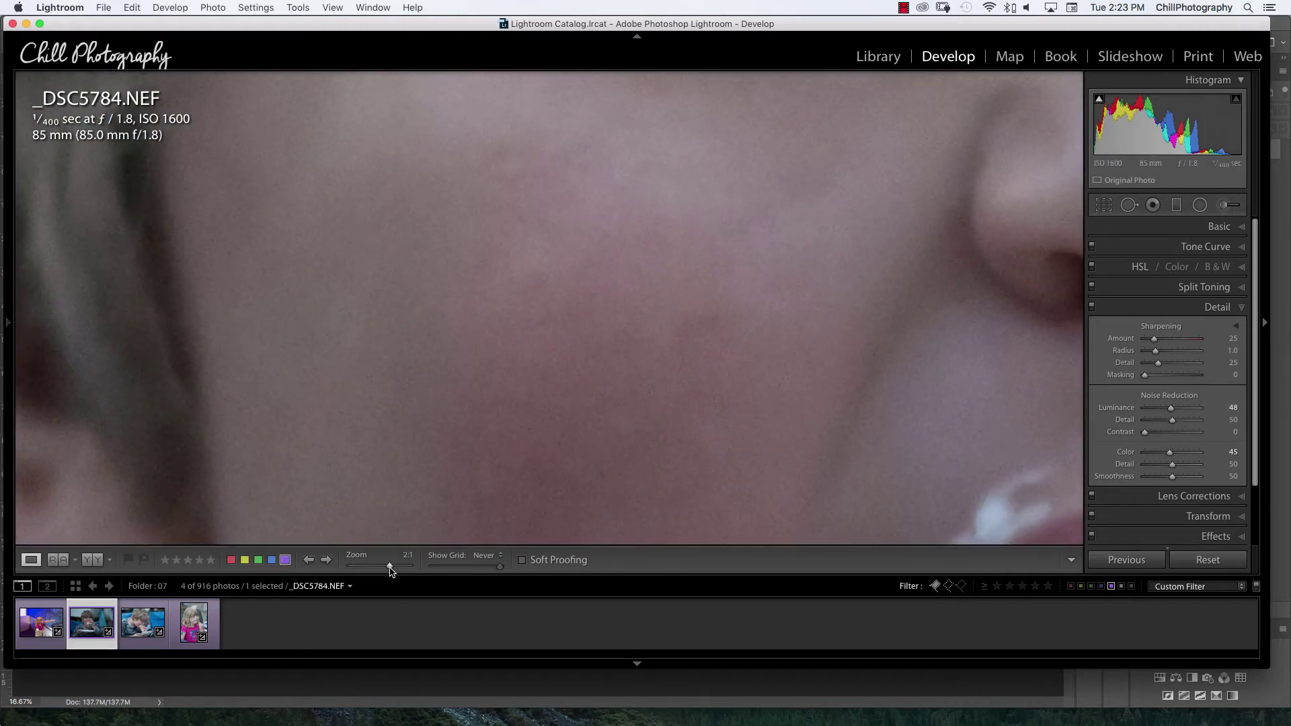
left_click_drag(390, 567, 385, 567)
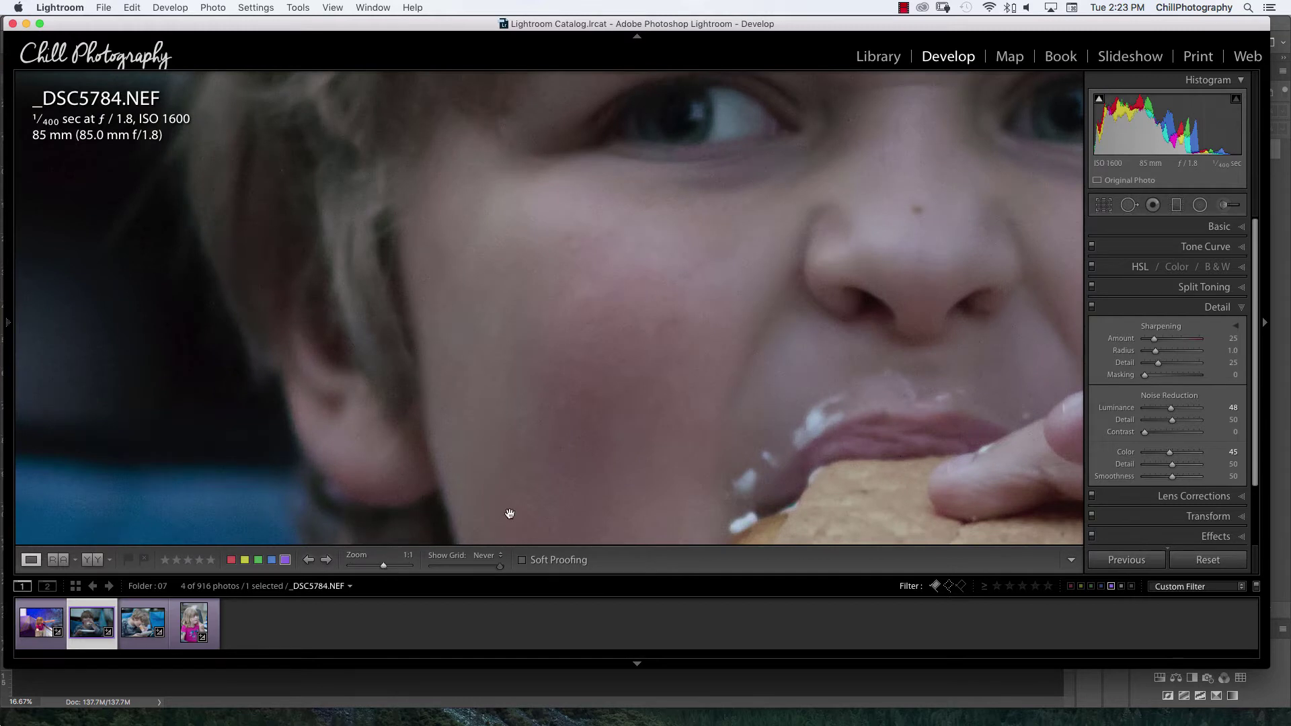
left_click_drag(646, 248, 447, 308)
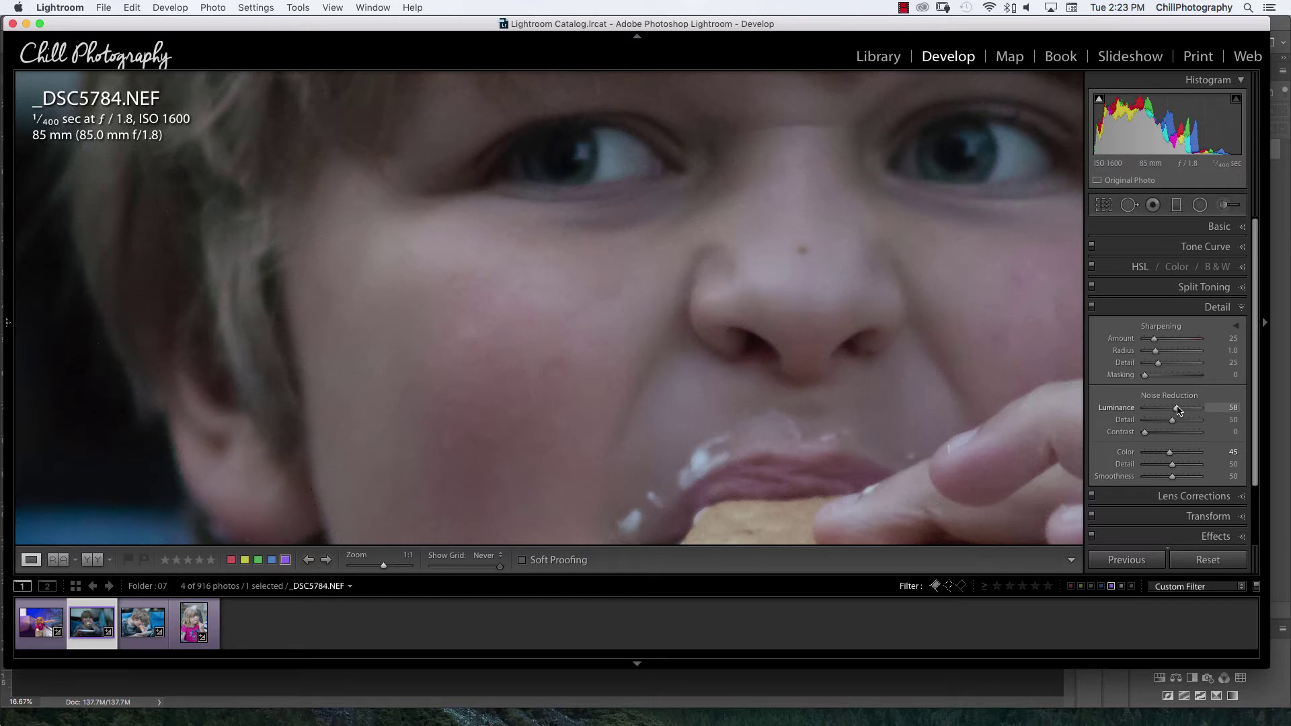
- Lower luminance noise reduction to 0 for comparison, settle it at 51, and view the whole photo
left_click_drag(1175, 410, 1121, 409)
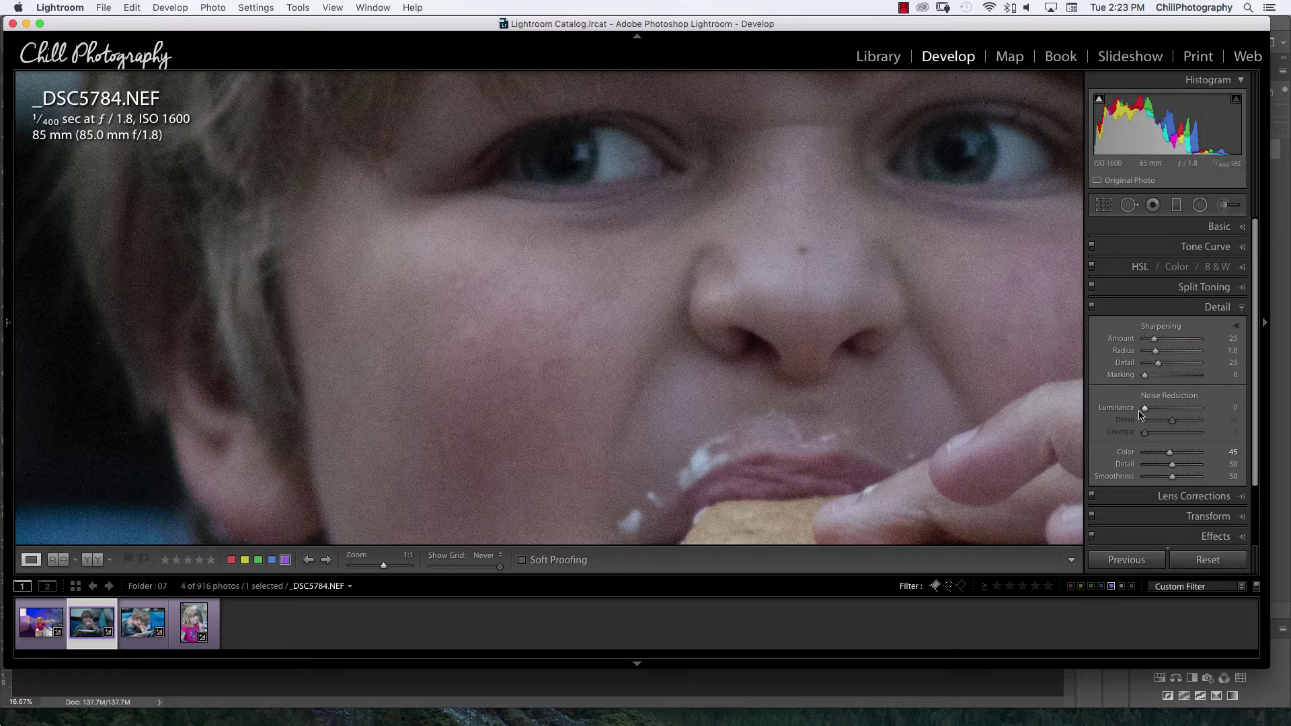
left_click_drag(1145, 408, 1199, 409)
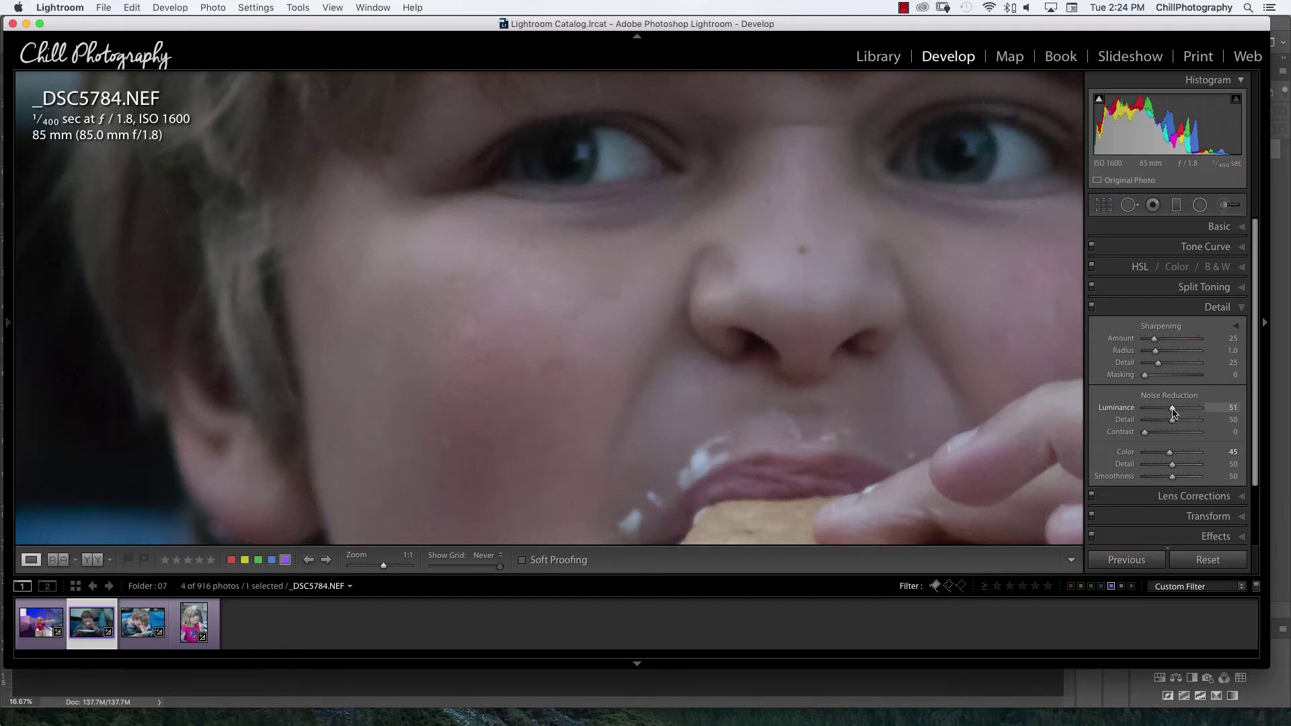
left_click(511, 370)
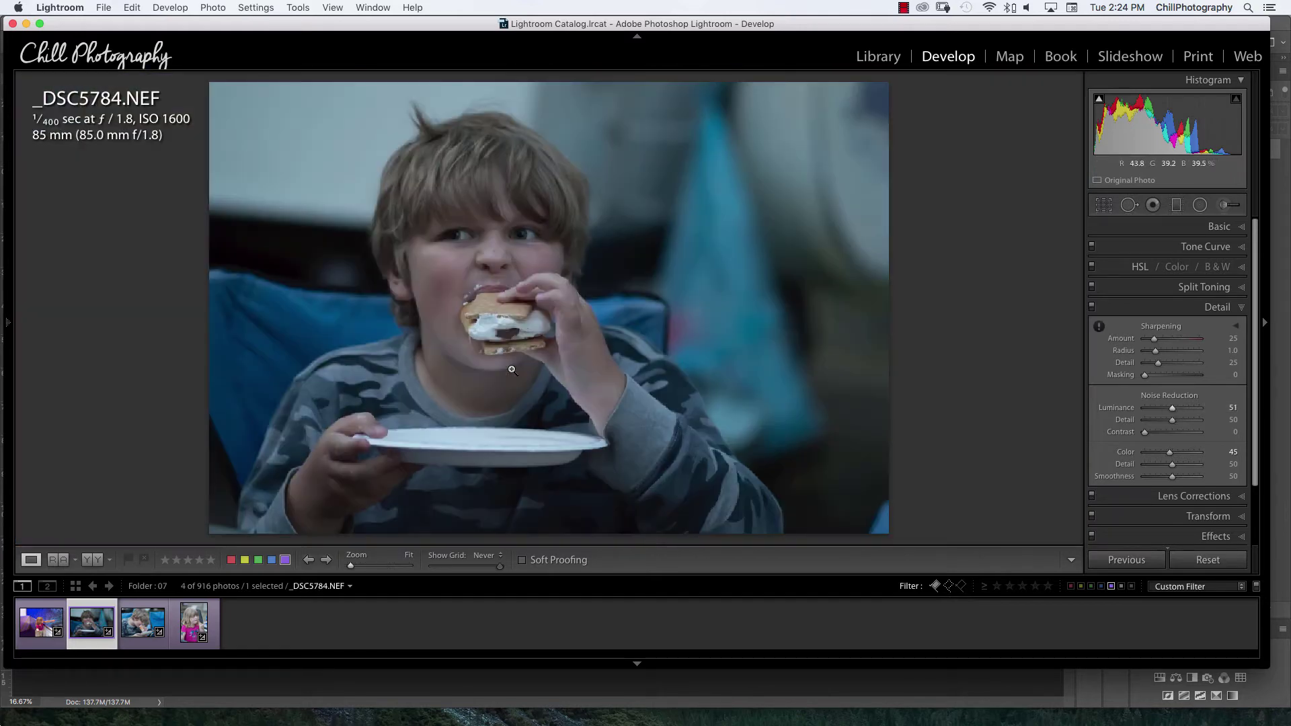
- Compare the original and the noise-reduced photo in a Before/After Left/Right Split view at 1:2 zoom
key("y")
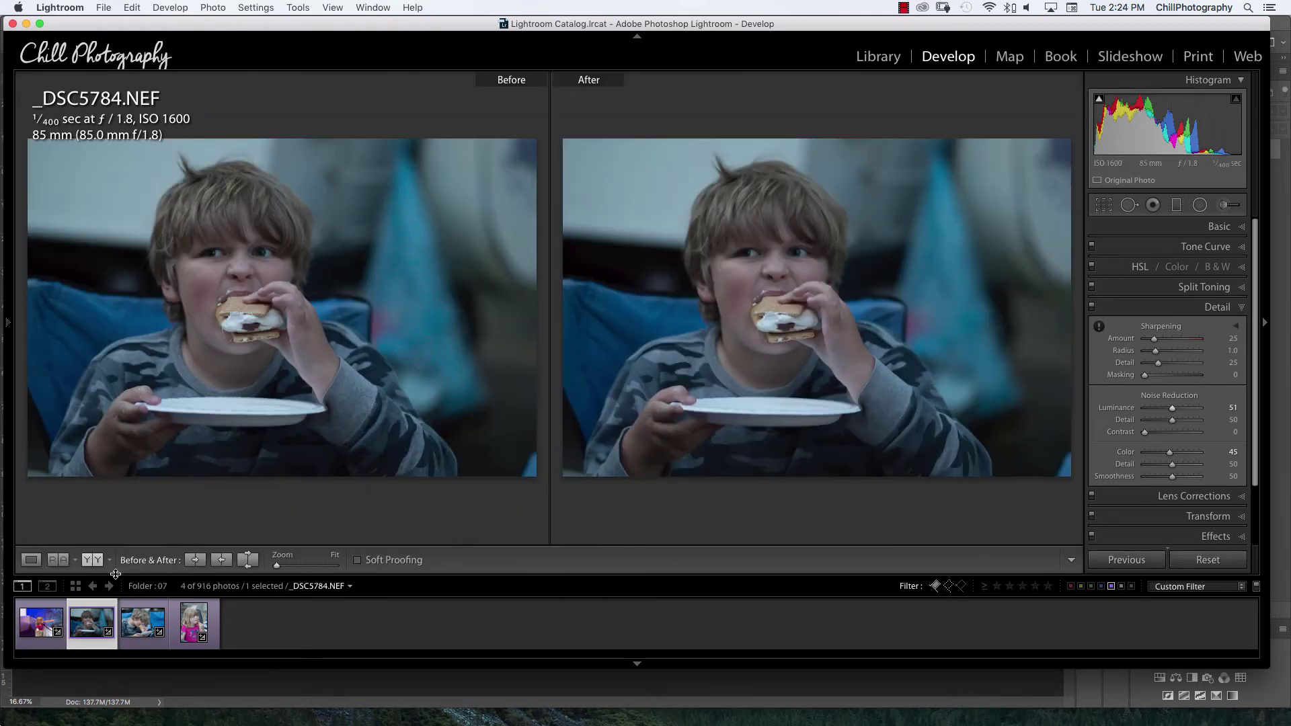
left_click(110, 561)
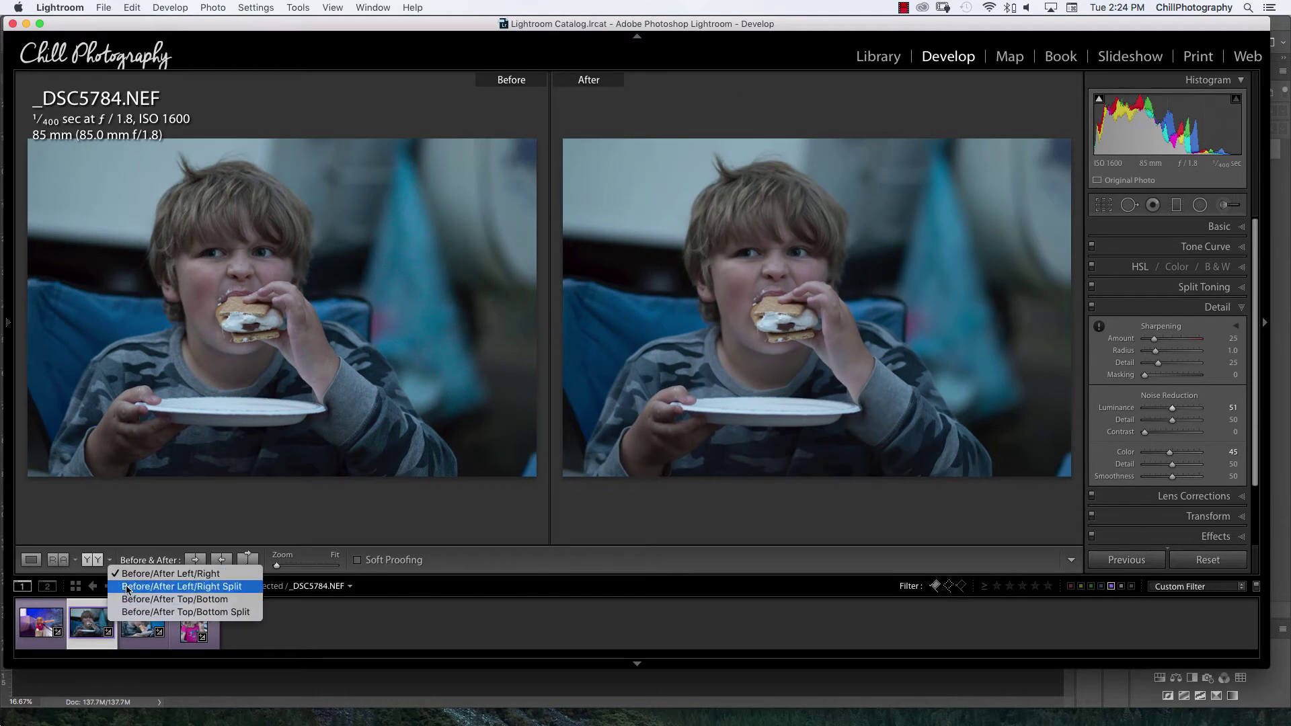
left_click(130, 586)
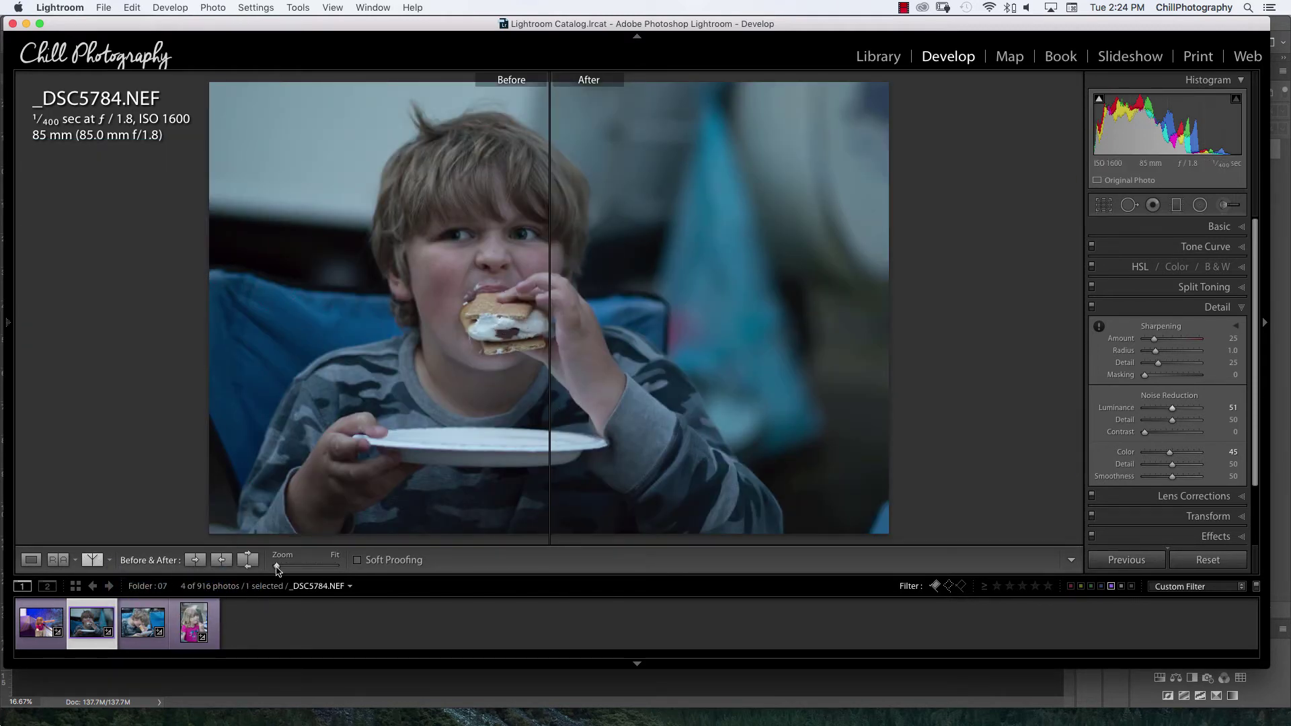
left_click_drag(281, 571, 310, 577)
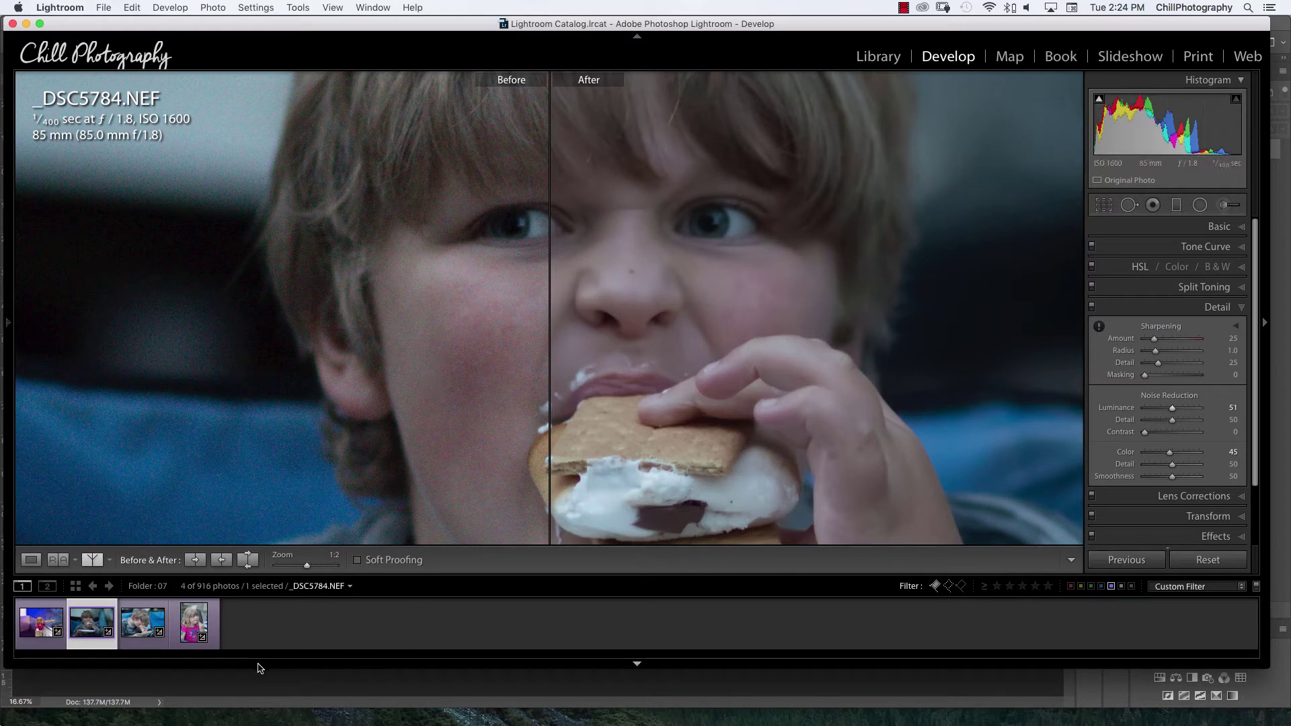
- Open _DSC5774.NEF without the before/after comparison and inspect the noise on the girl's face and the background
left_click(191, 620)
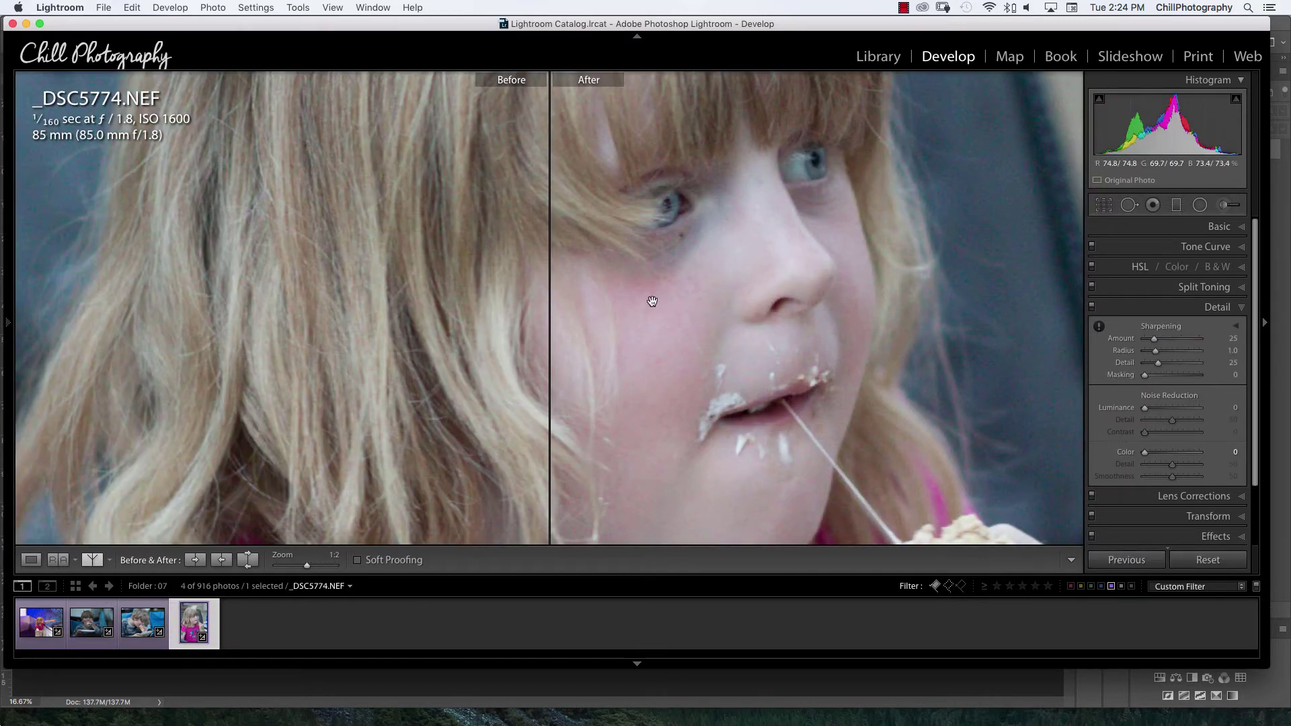
key("y")
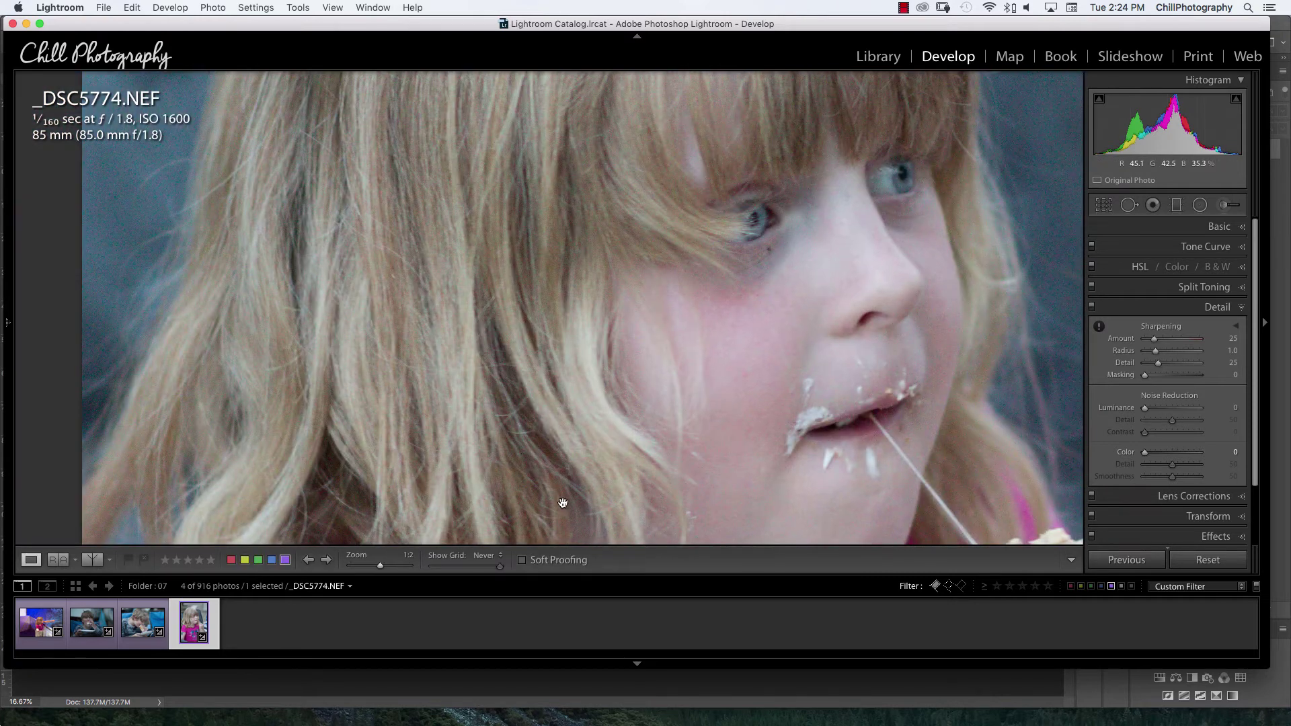
left_click(756, 329)
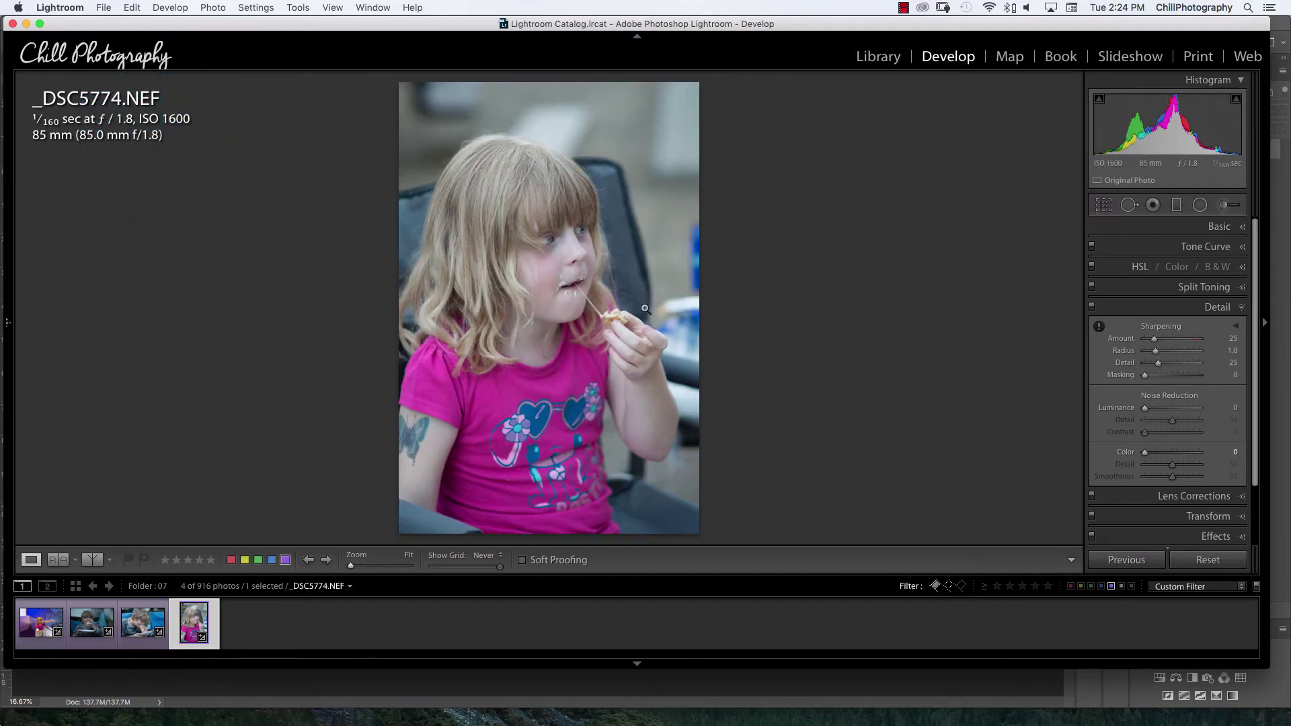
left_click(546, 271)
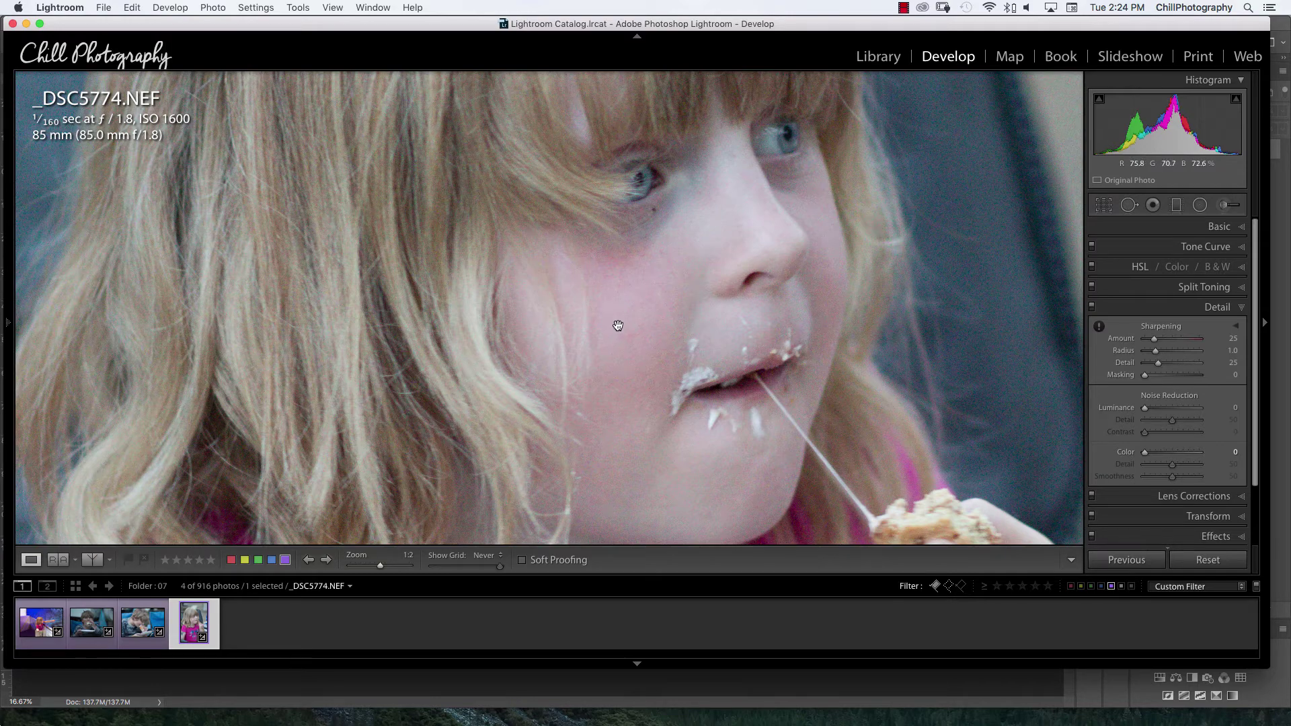
left_click_drag(972, 288, 780, 322)
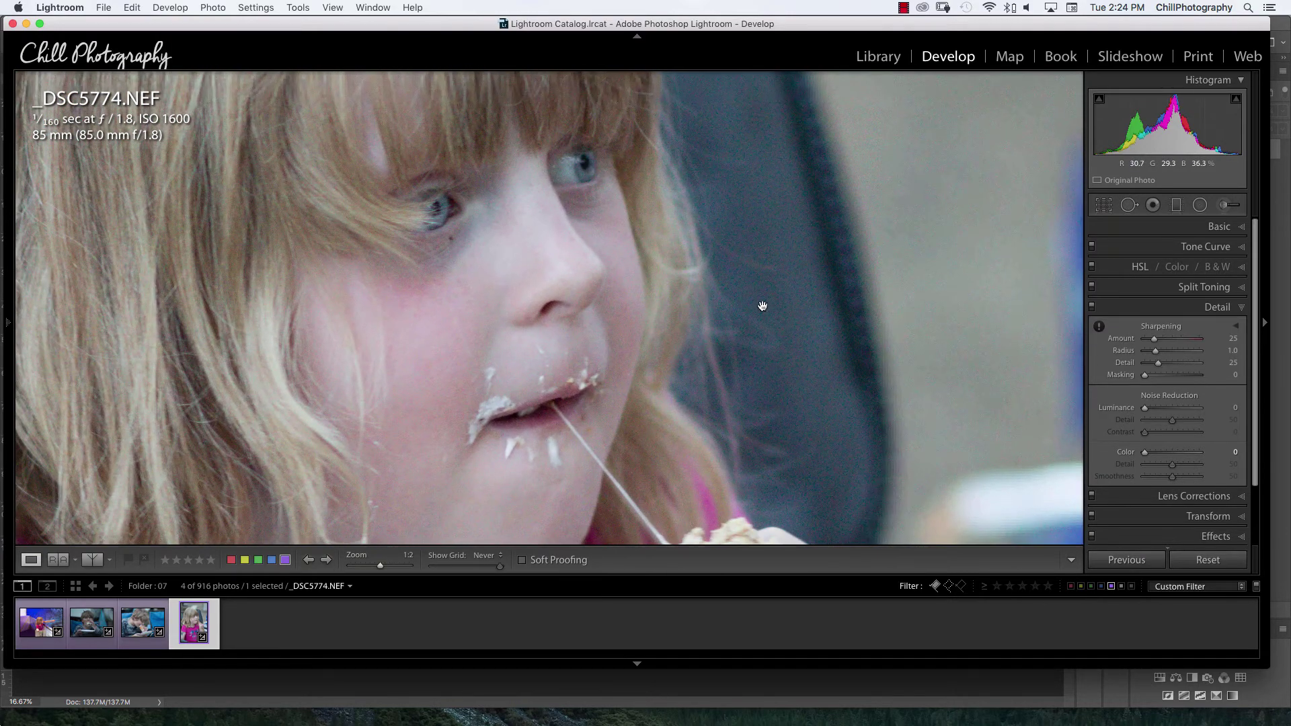